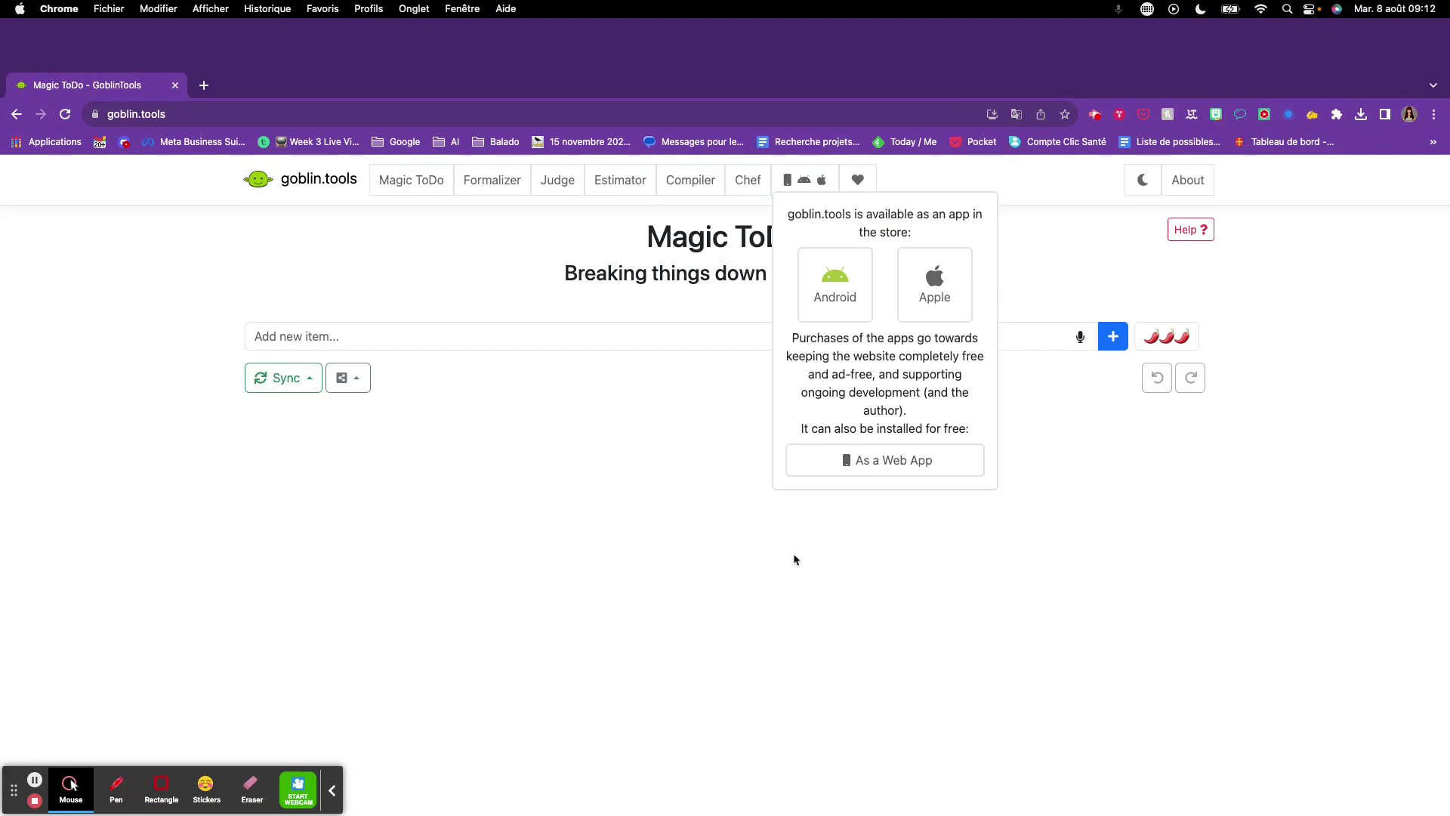
left_click(700, 575)
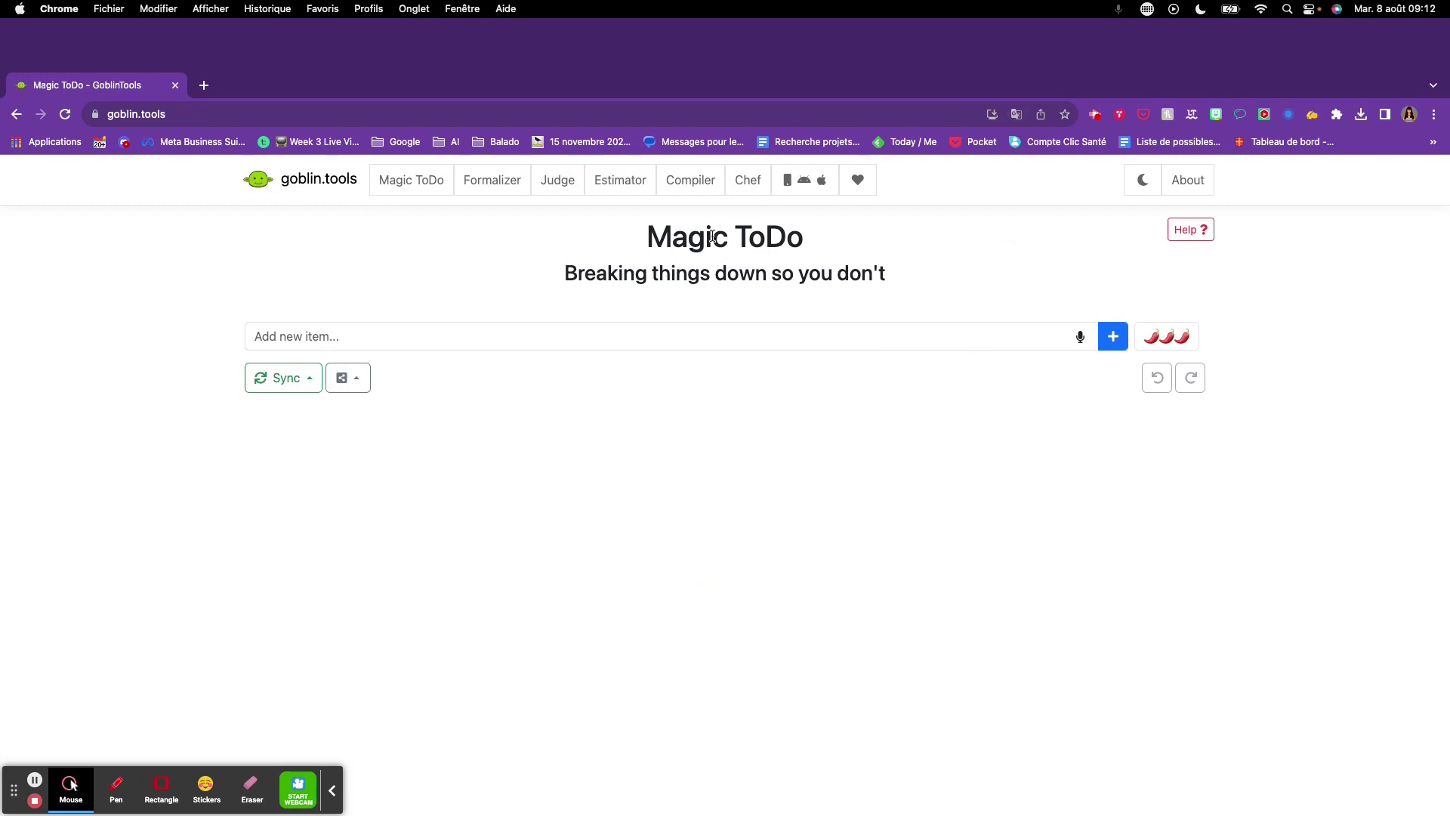
left_click_drag(647, 230, 808, 251)
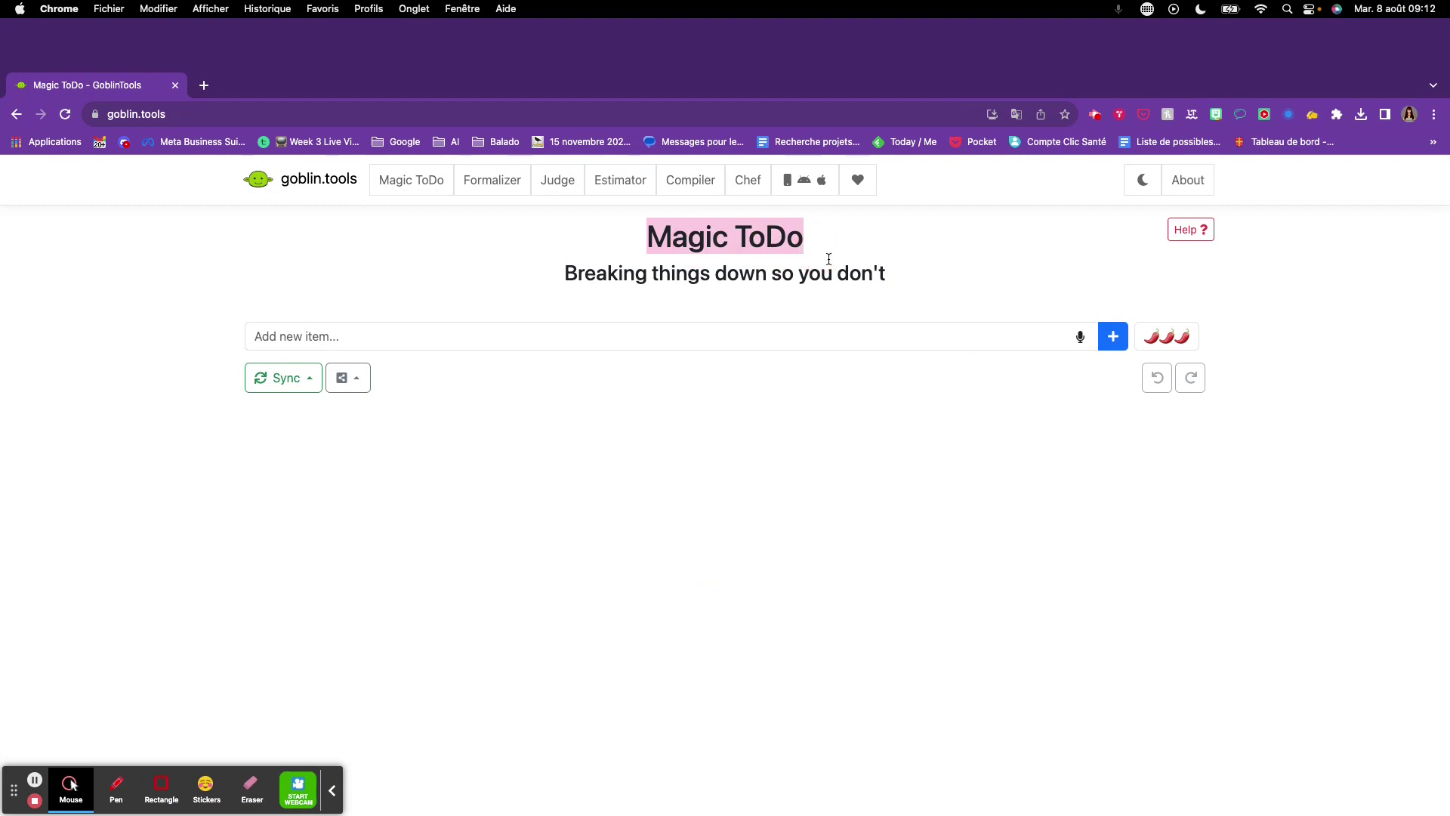
left_click(826, 260)
- Add the task "Répondre à mes courriels" in Magic ToDo and break it down into subtasks
left_click(408, 188)
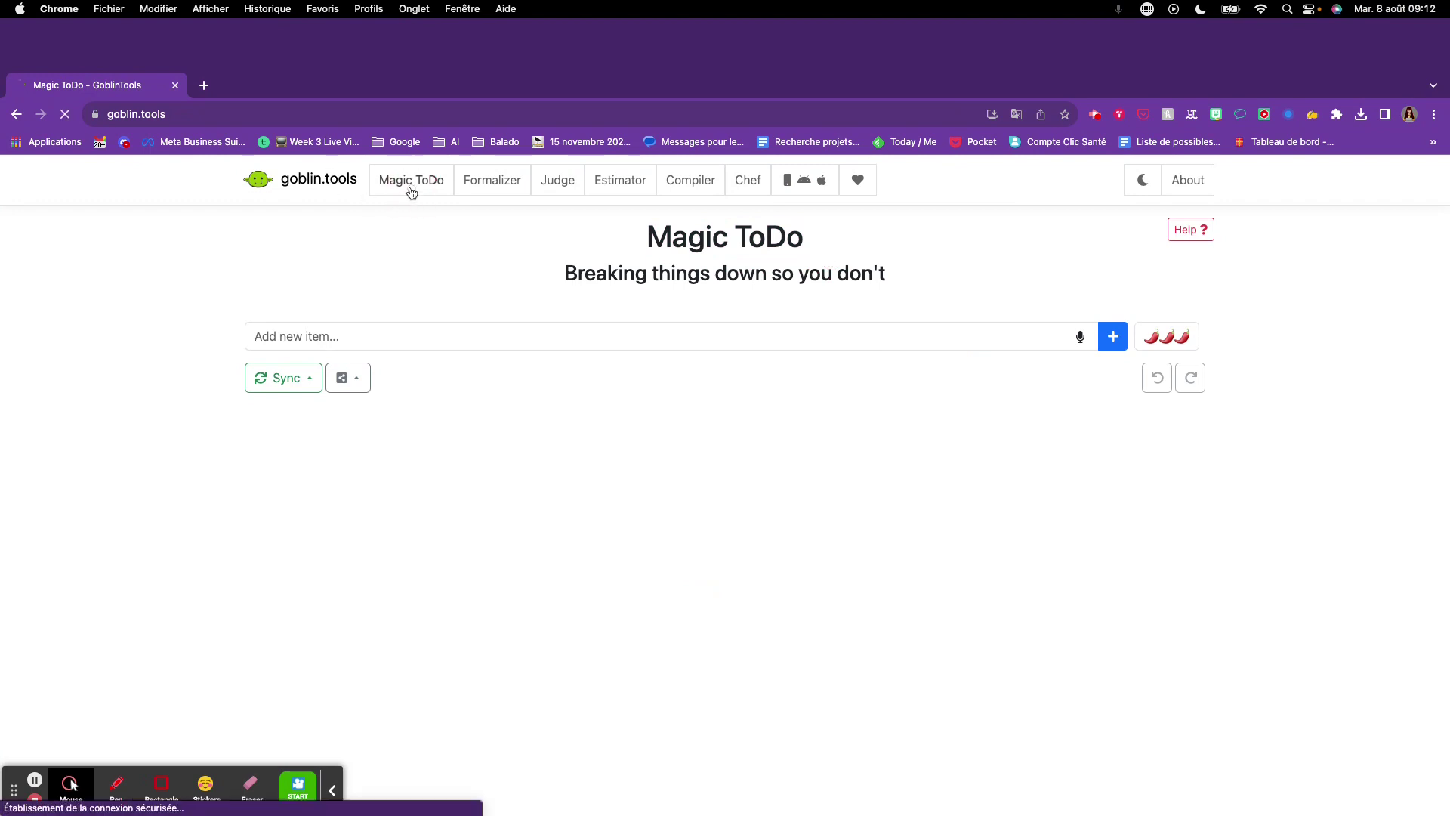
left_click(336, 337)
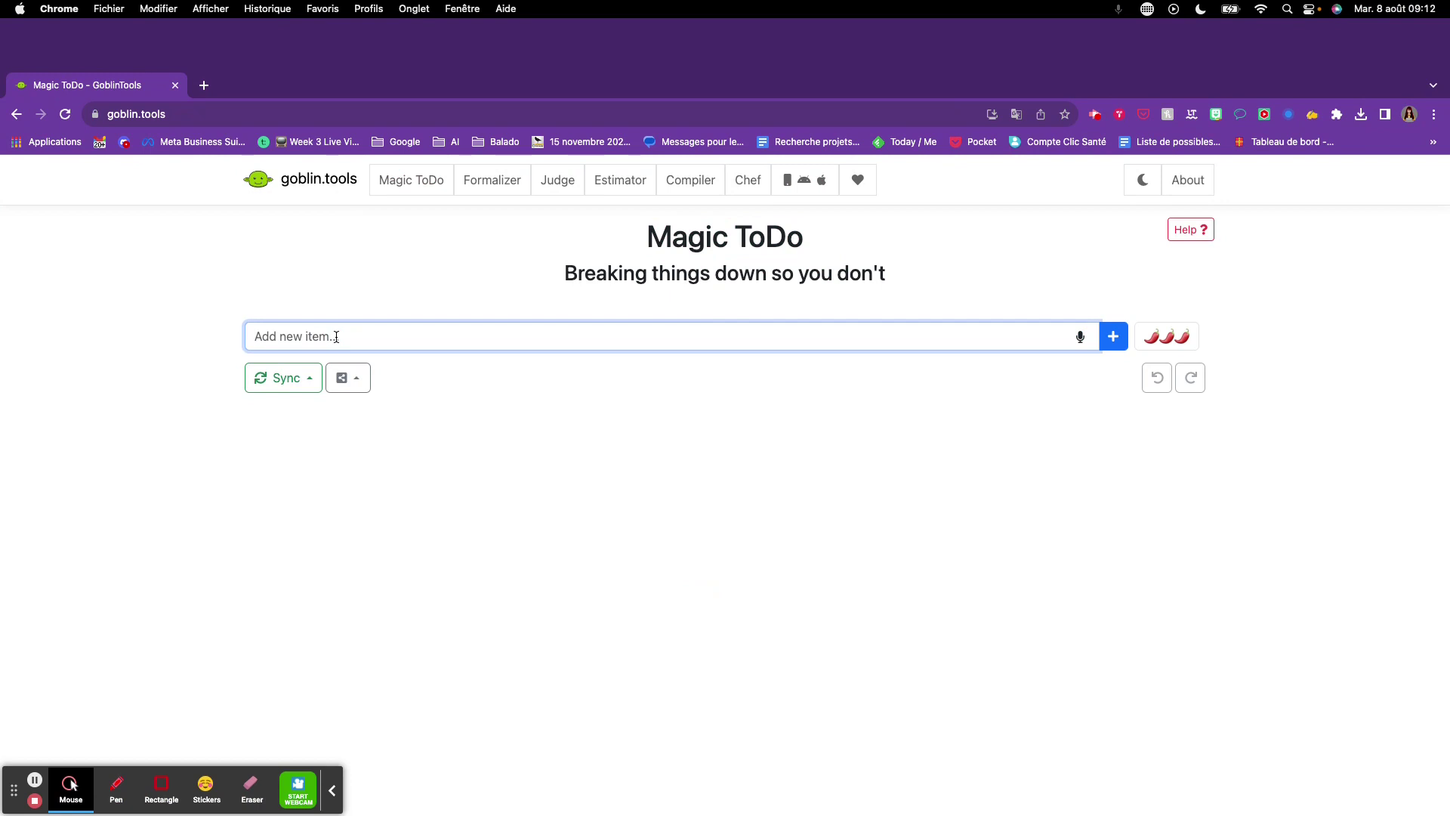
type("Répondre à mes courriels")
left_click(1112, 336)
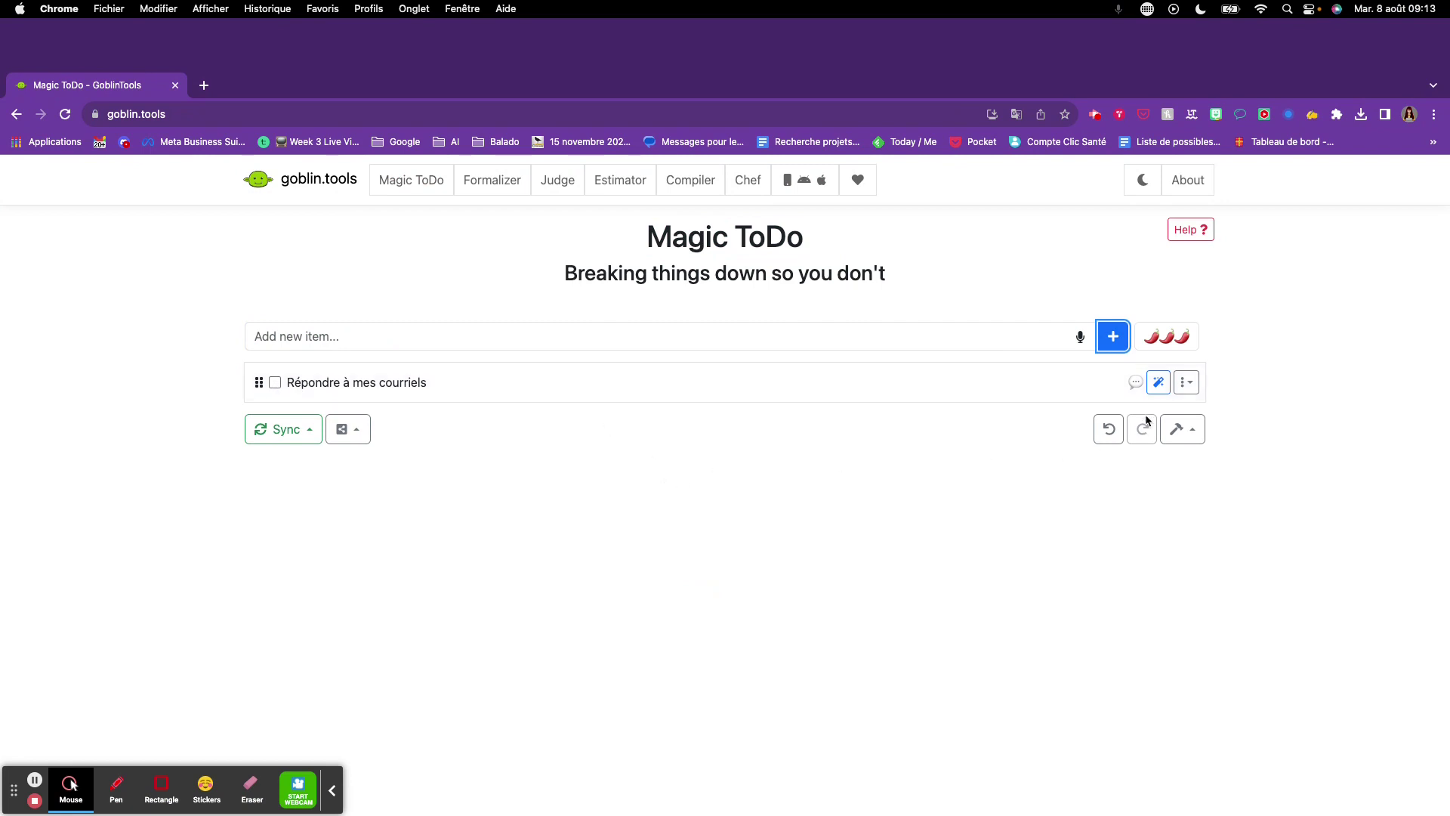
left_click(1161, 391)
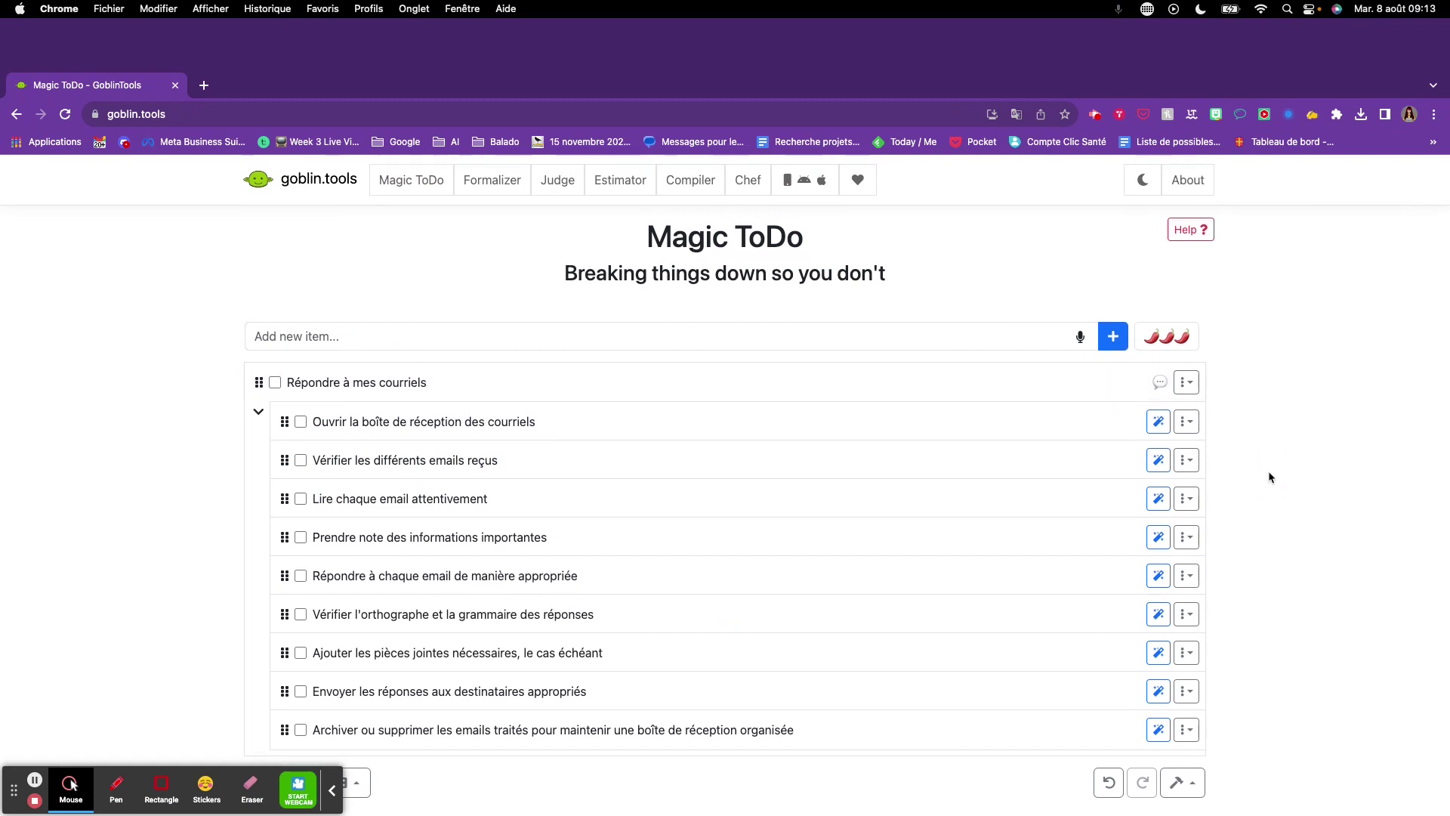
- Mark the first three subtasks, from "Ouvrir la boîte de réception des courriels" to "Lire chaque email attentivement", as completed
left_click(300, 426)
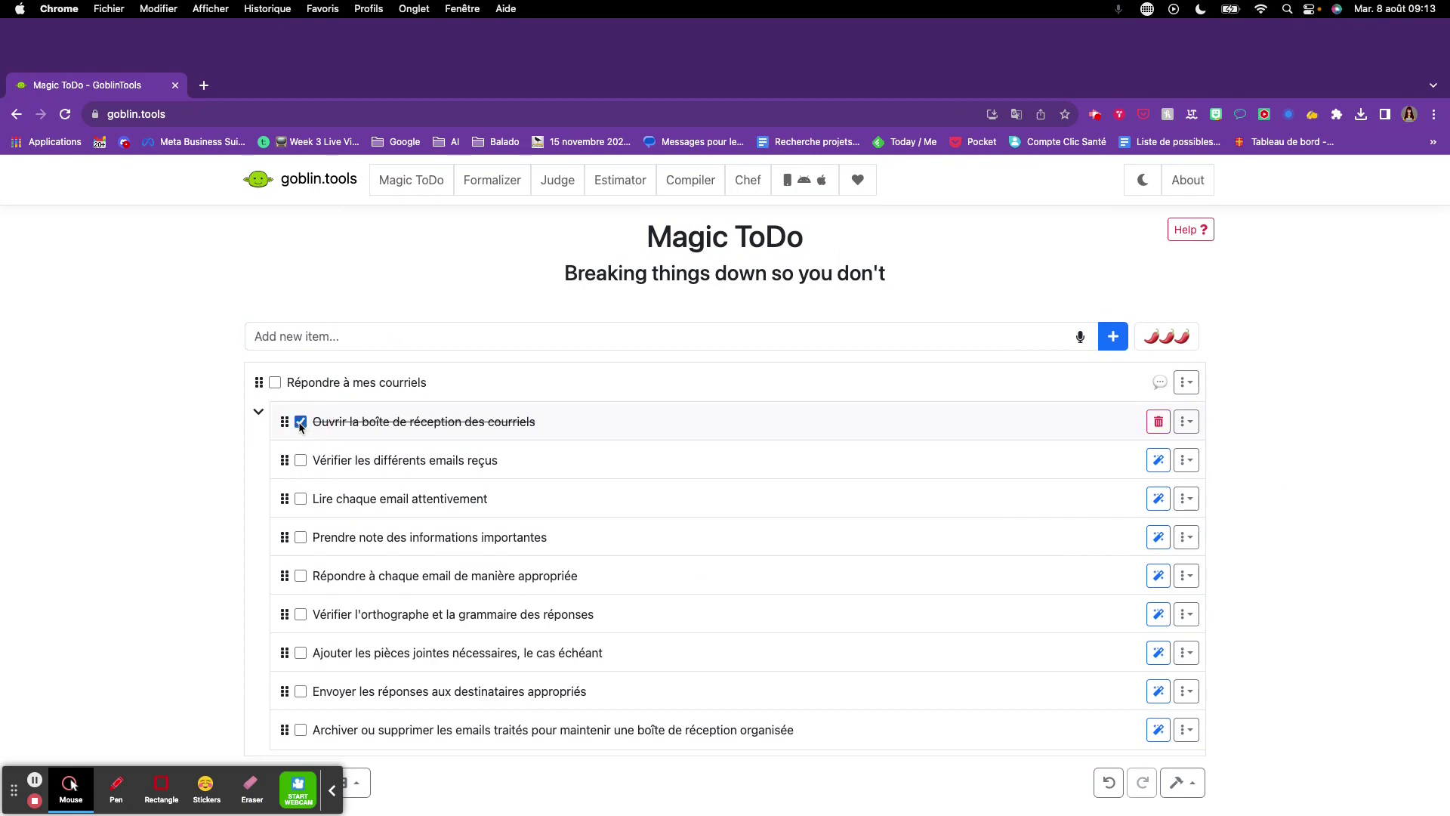
left_click(299, 462)
left_click(301, 501)
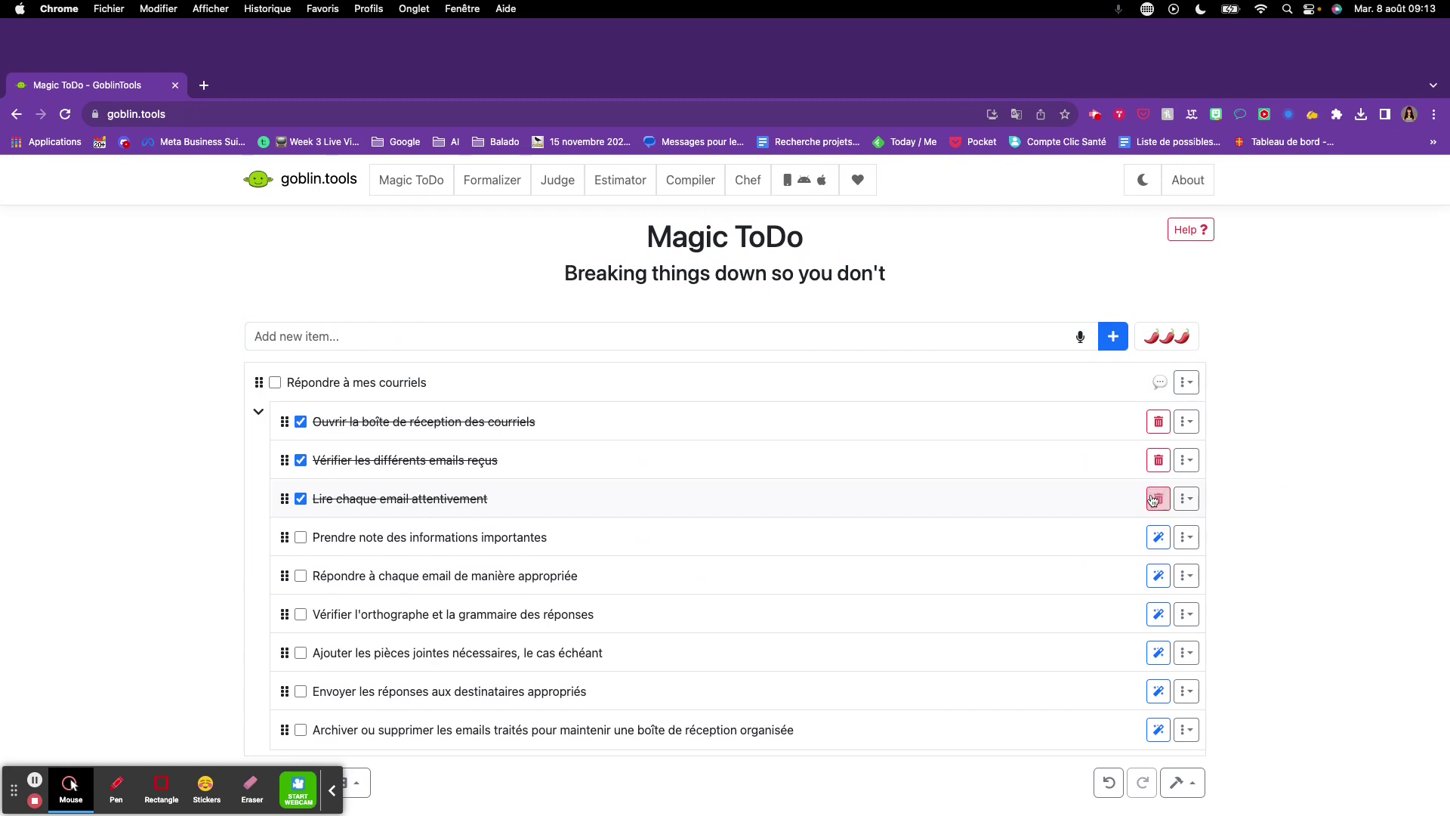
left_click(1187, 382)
left_click(1359, 492)
- Open the Formalizer and enter the text "Cette tâche est impossible avec le délai demandé."
left_click(511, 193)
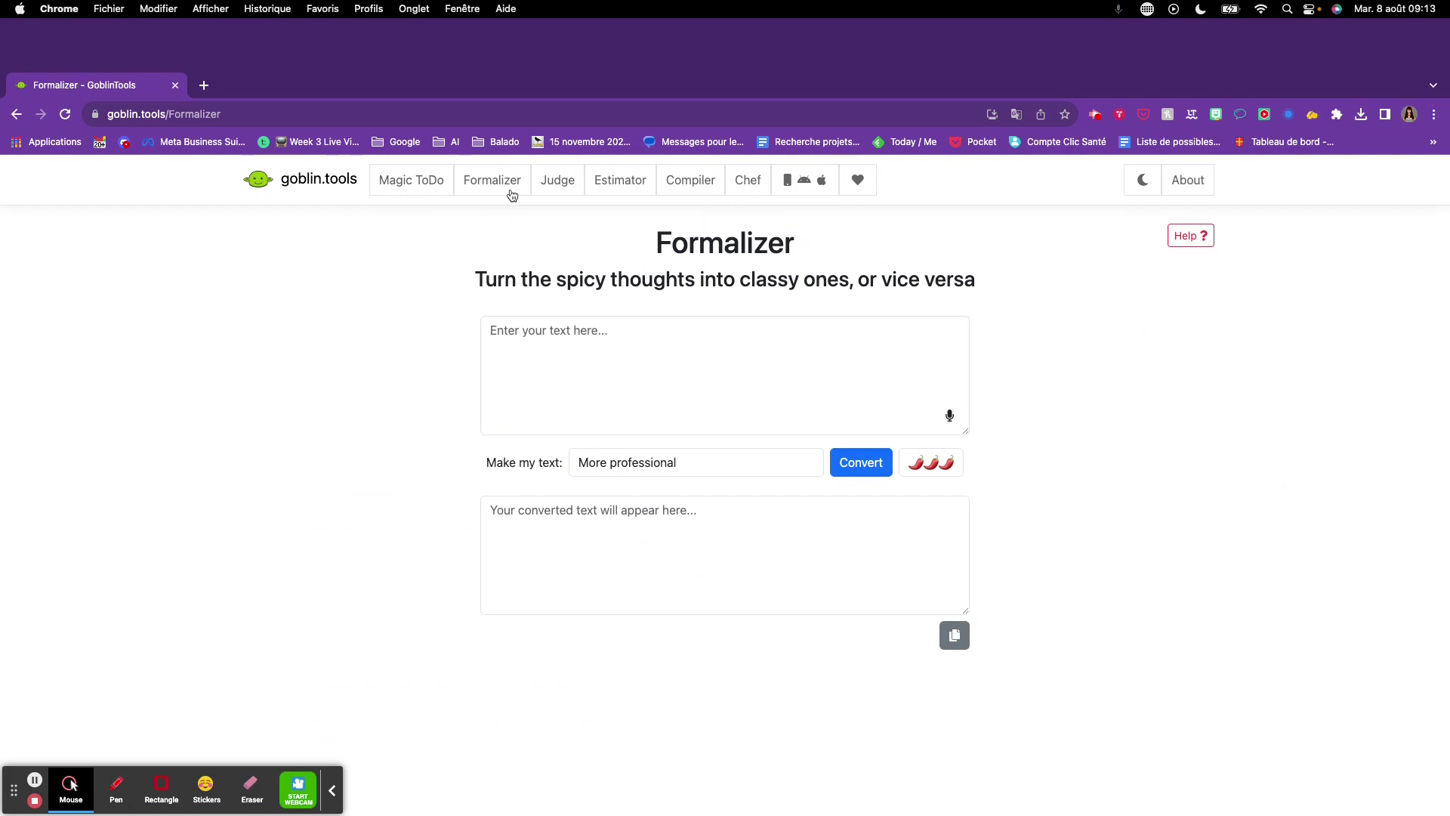
left_click(544, 334)
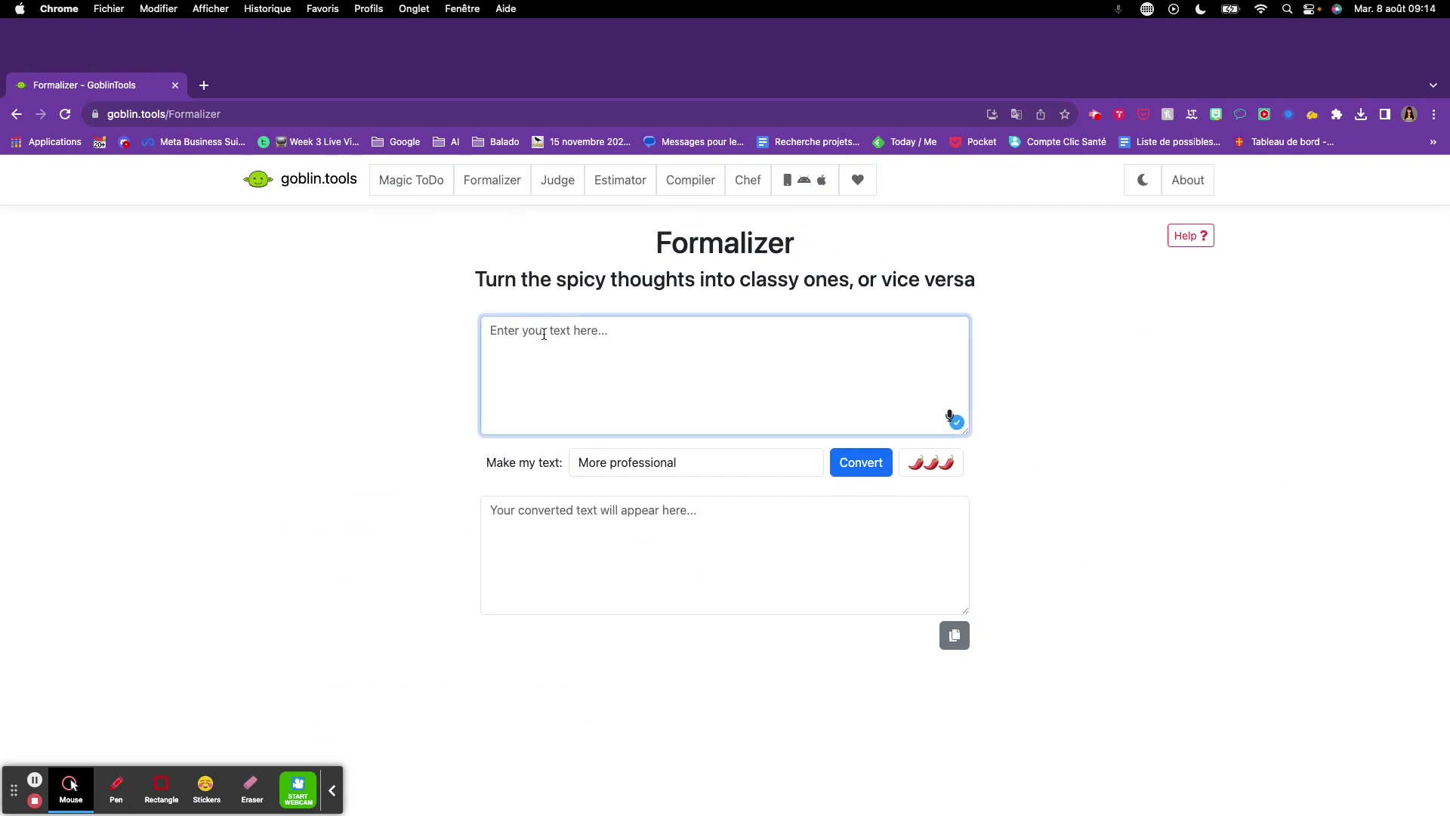
type("Ce")
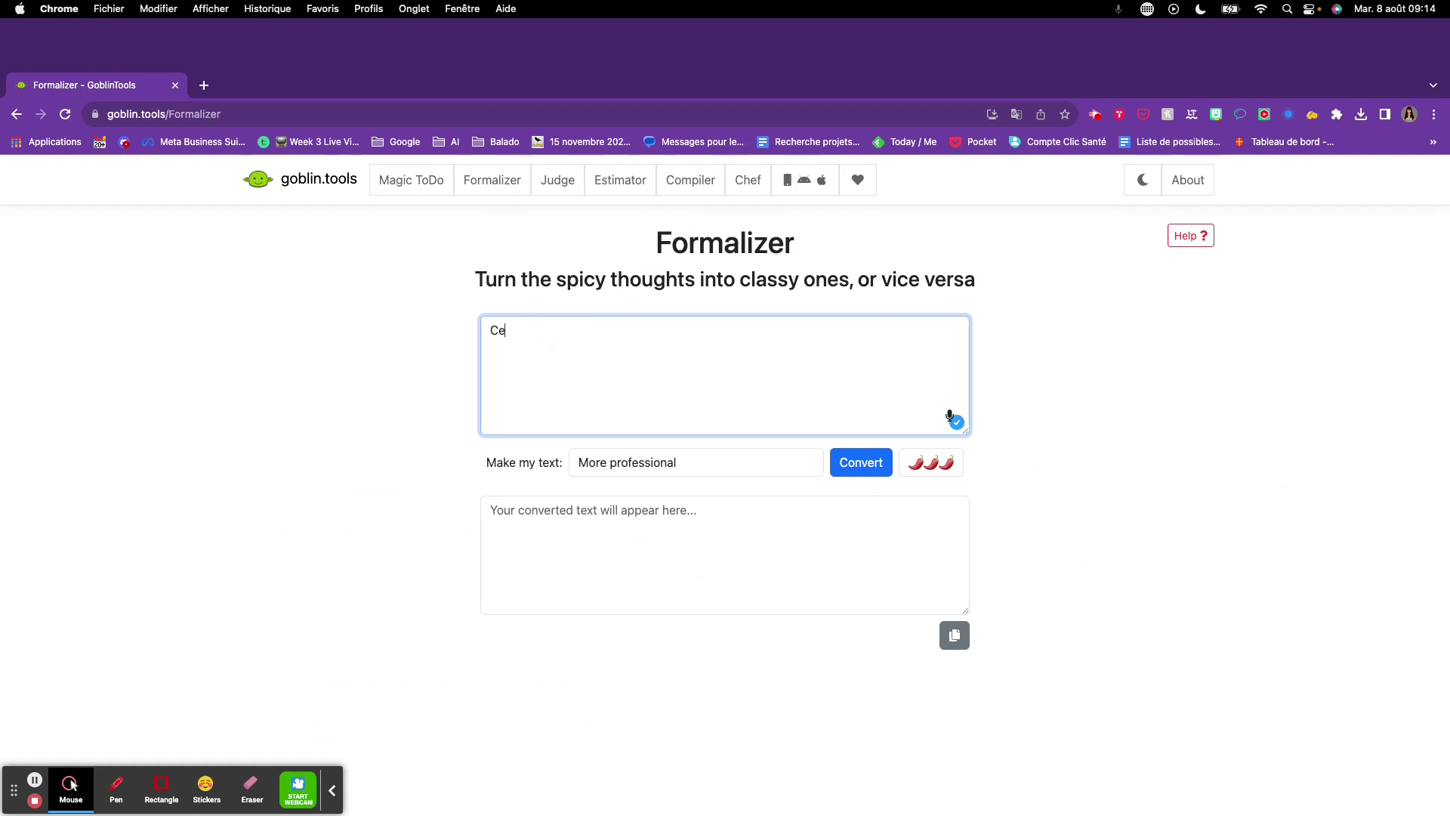
type("tte tâche est impossible dan")
key("BackSpace")
key("BackSpace")
key("BackSpace")
type("av")
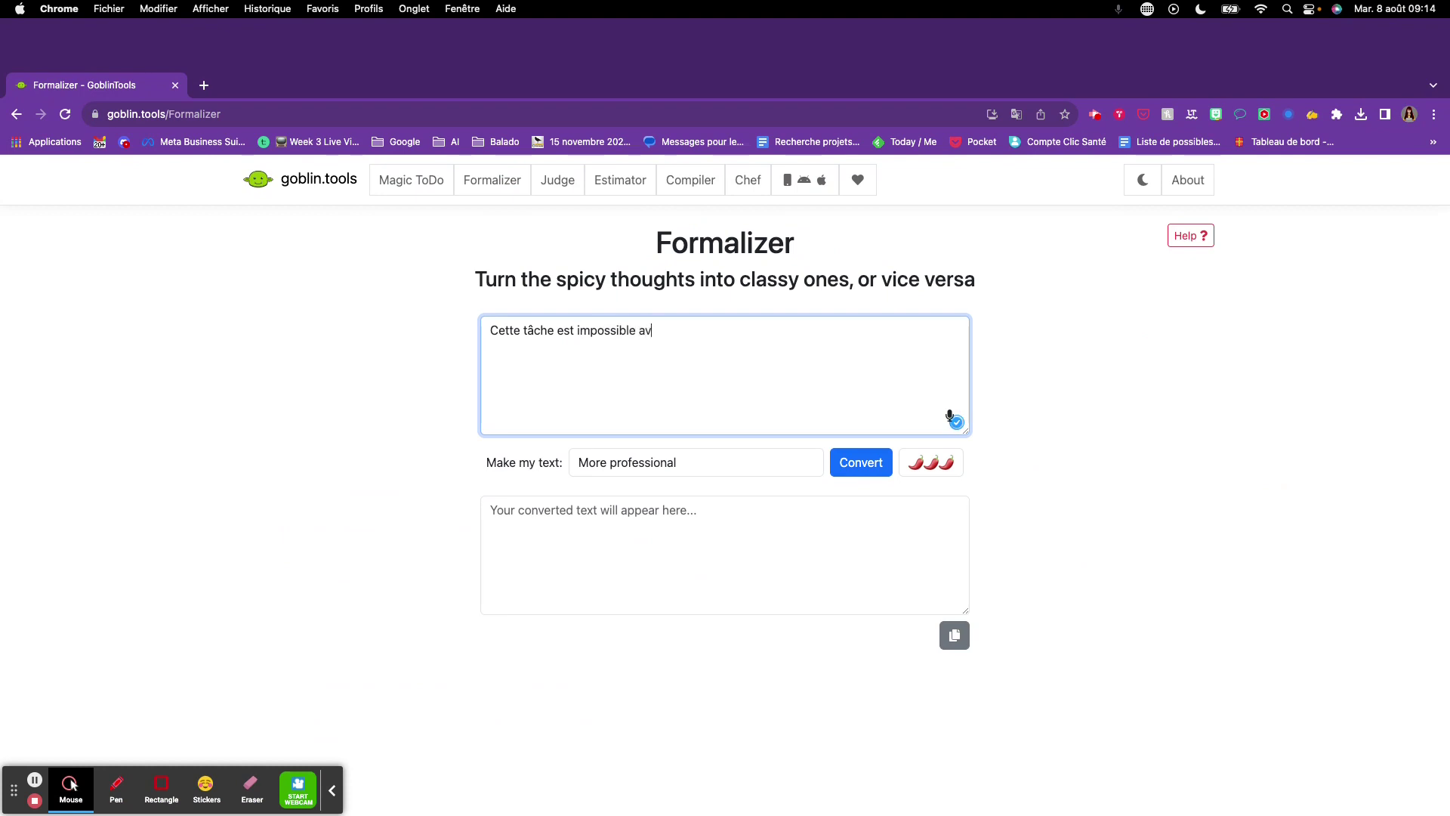
type("ec le délai demandé.")
- Review the available tone options, keep "More professional", and convert the entered sentence
left_click(619, 469)
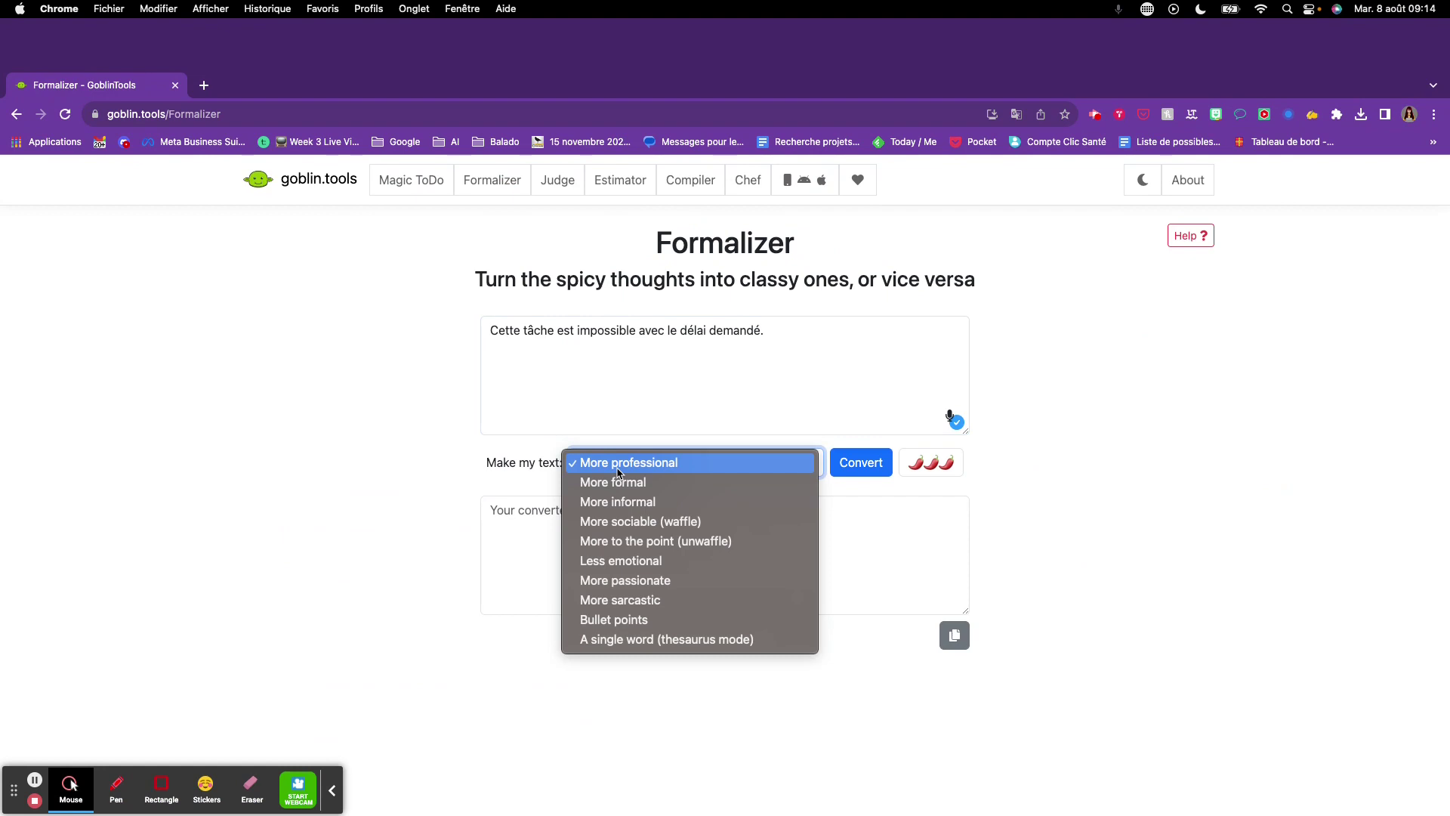
left_click(617, 469)
left_click(659, 470)
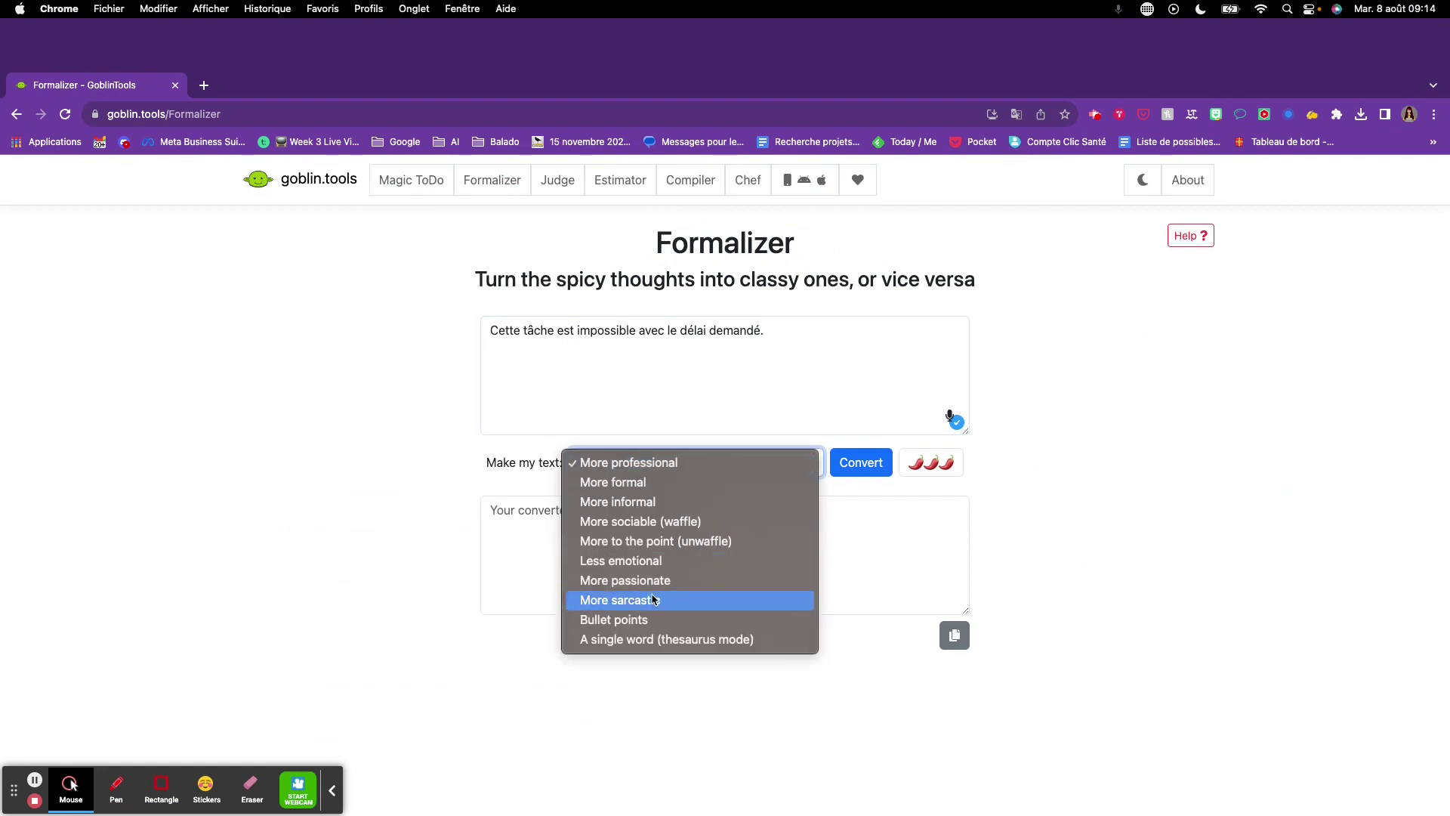
left_click(681, 463)
left_click(869, 465)
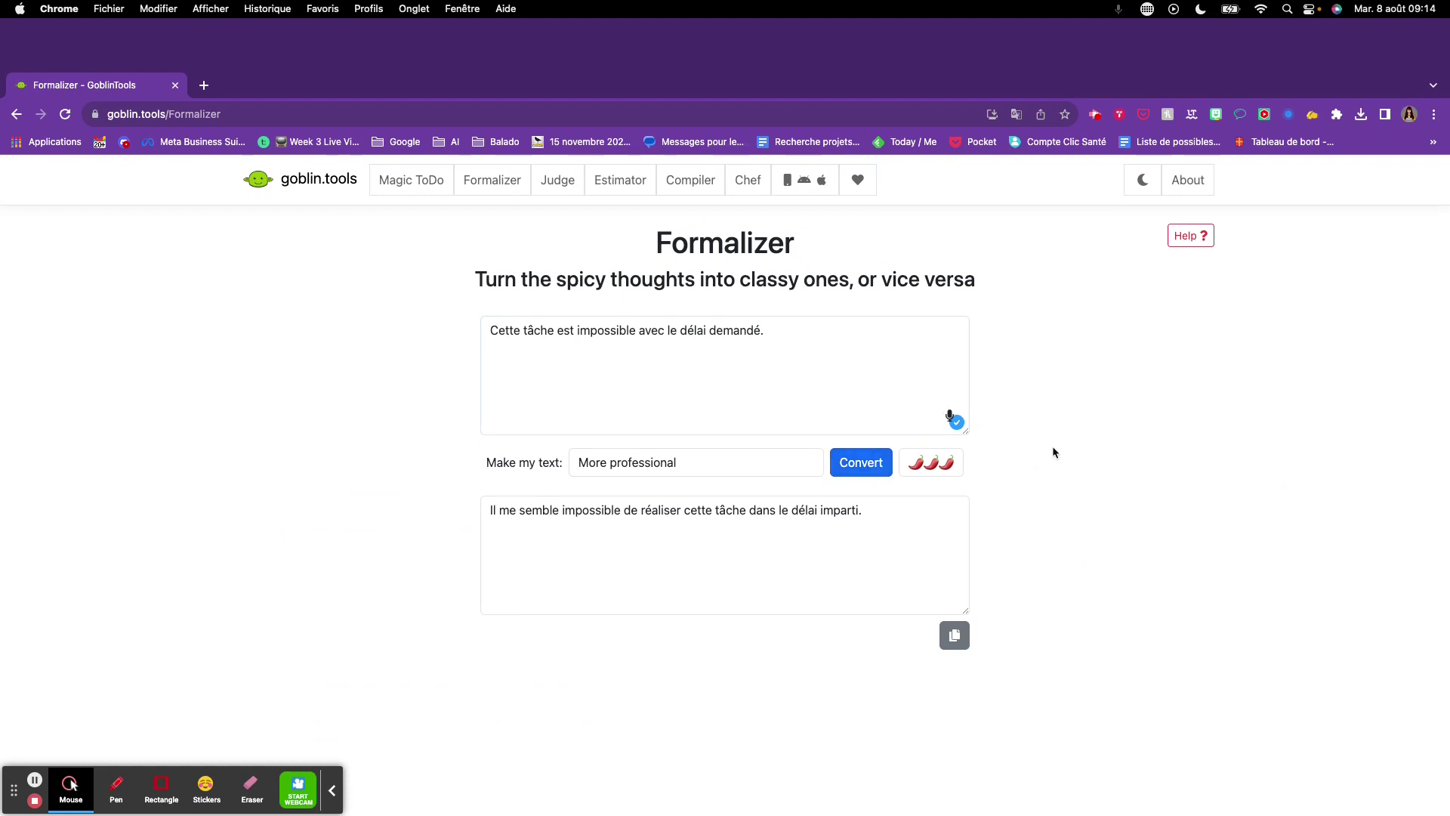
- Have the Judge assess the tone of the sentence "Je ne peux pas réaliser cette tâche."
left_click(560, 188)
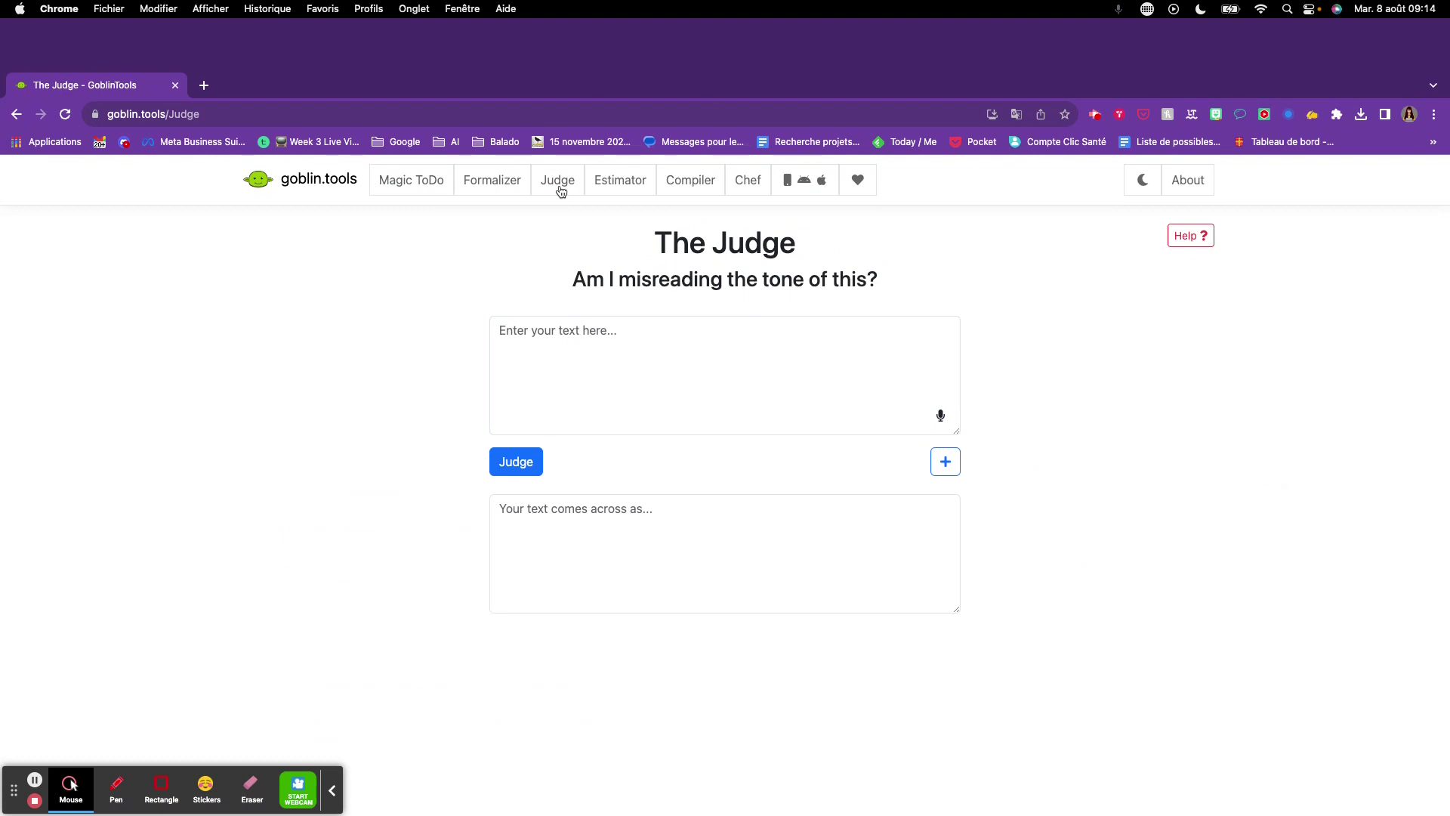
left_click(584, 350)
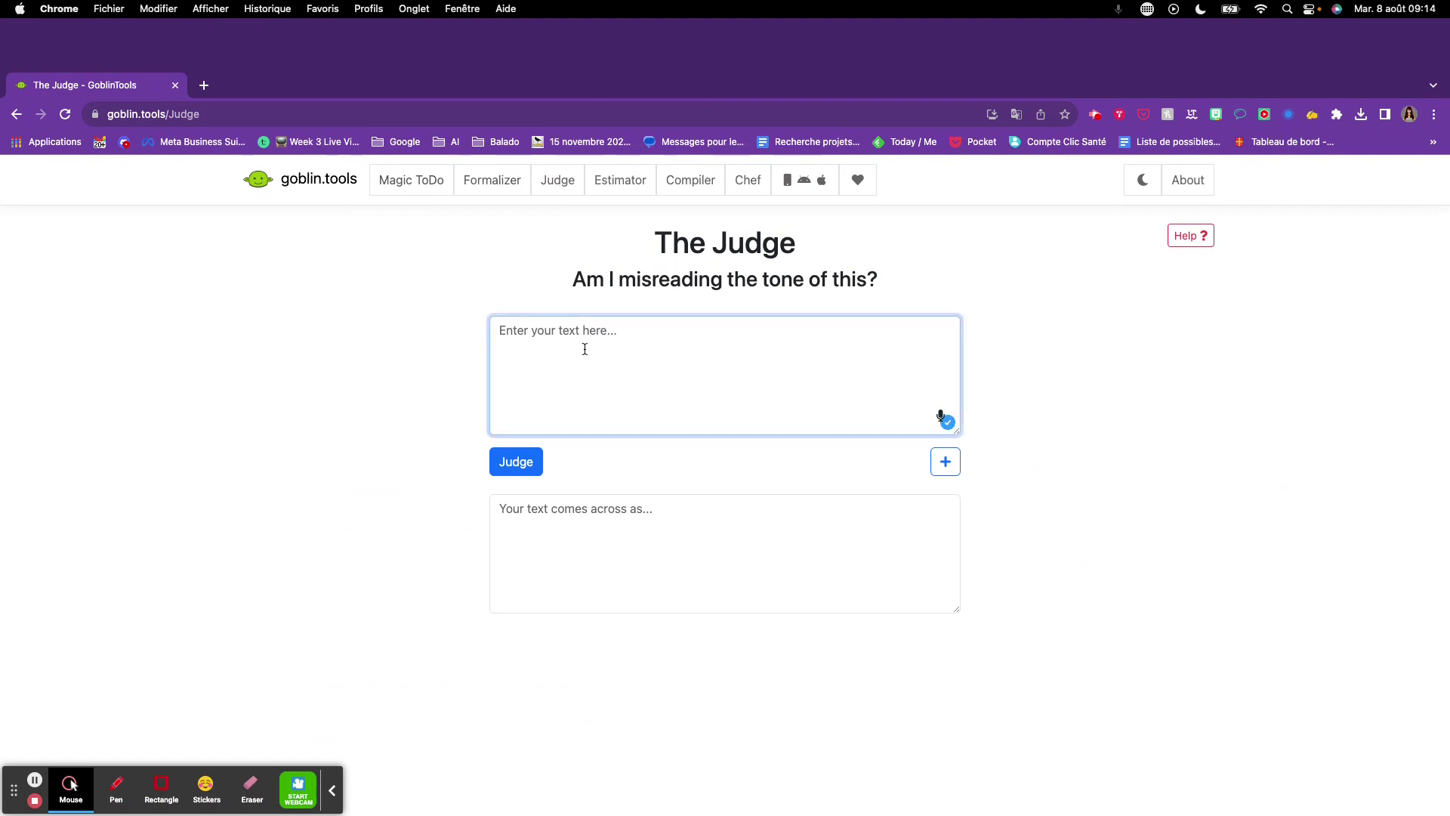
type("Je ne peux pas réaliser cet")
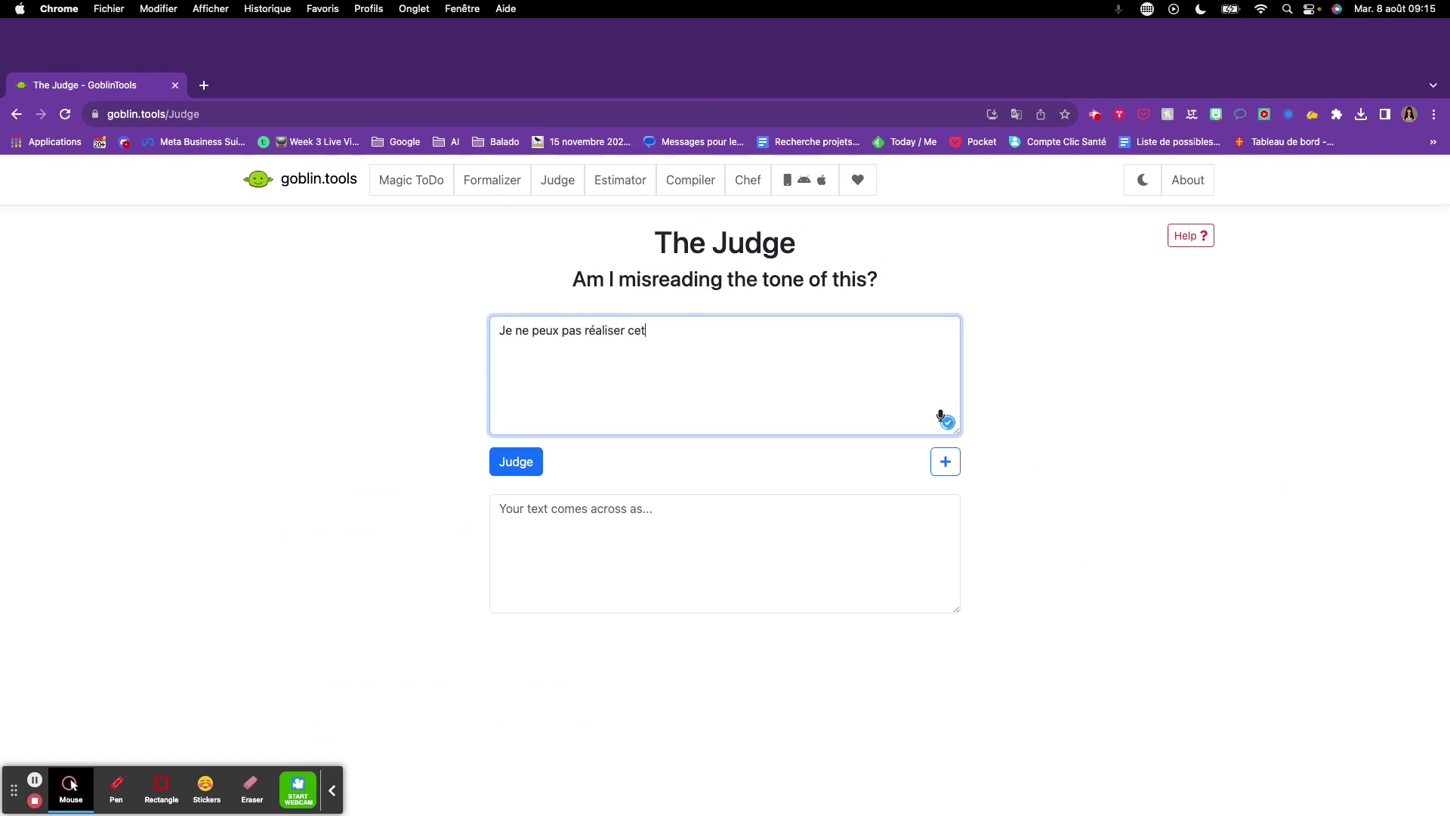
type("te tâche.")
left_click(521, 467)
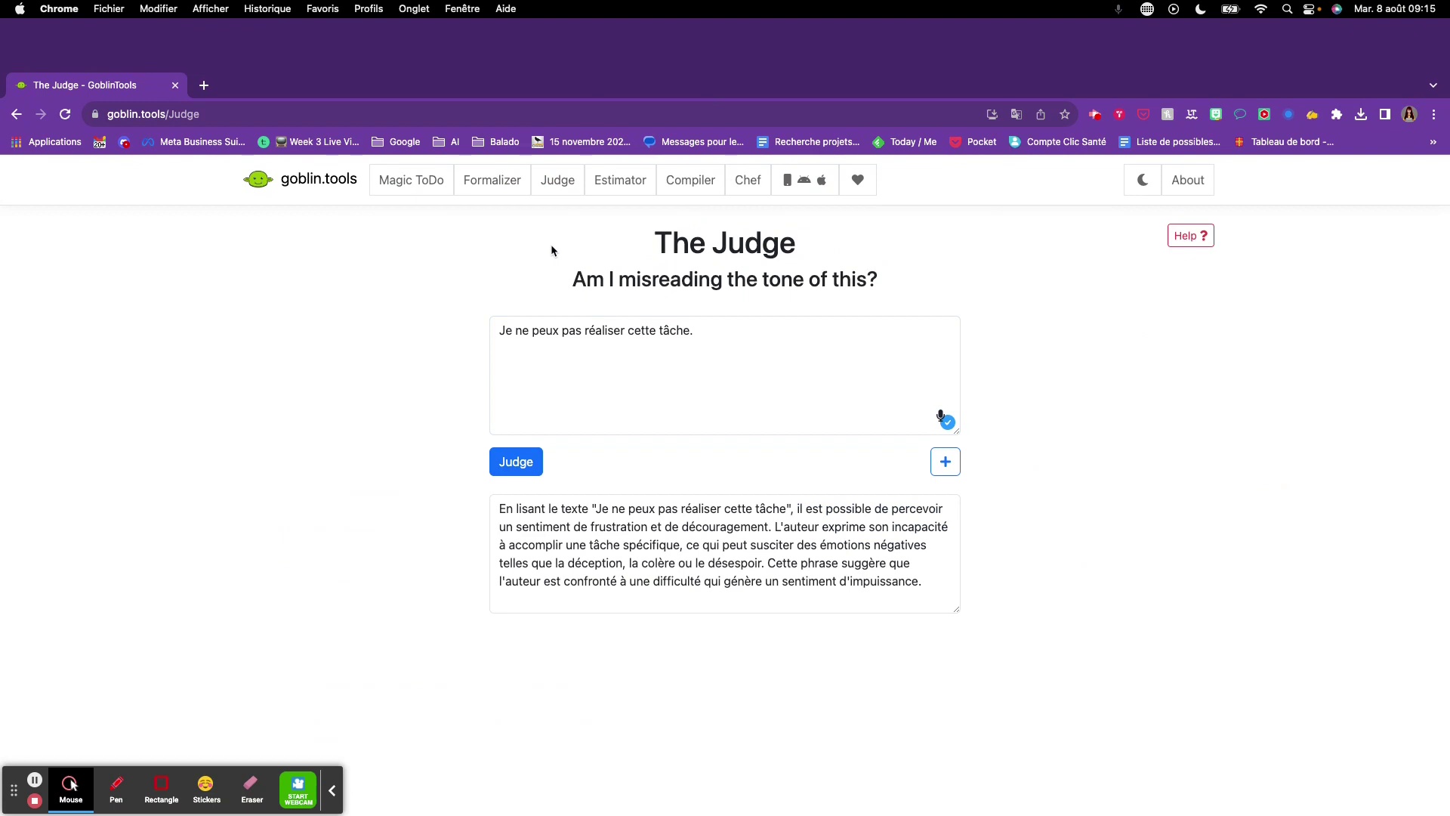
- Get a time estimate from the Estimator for the activity "lire 75 courriels"
left_click(638, 182)
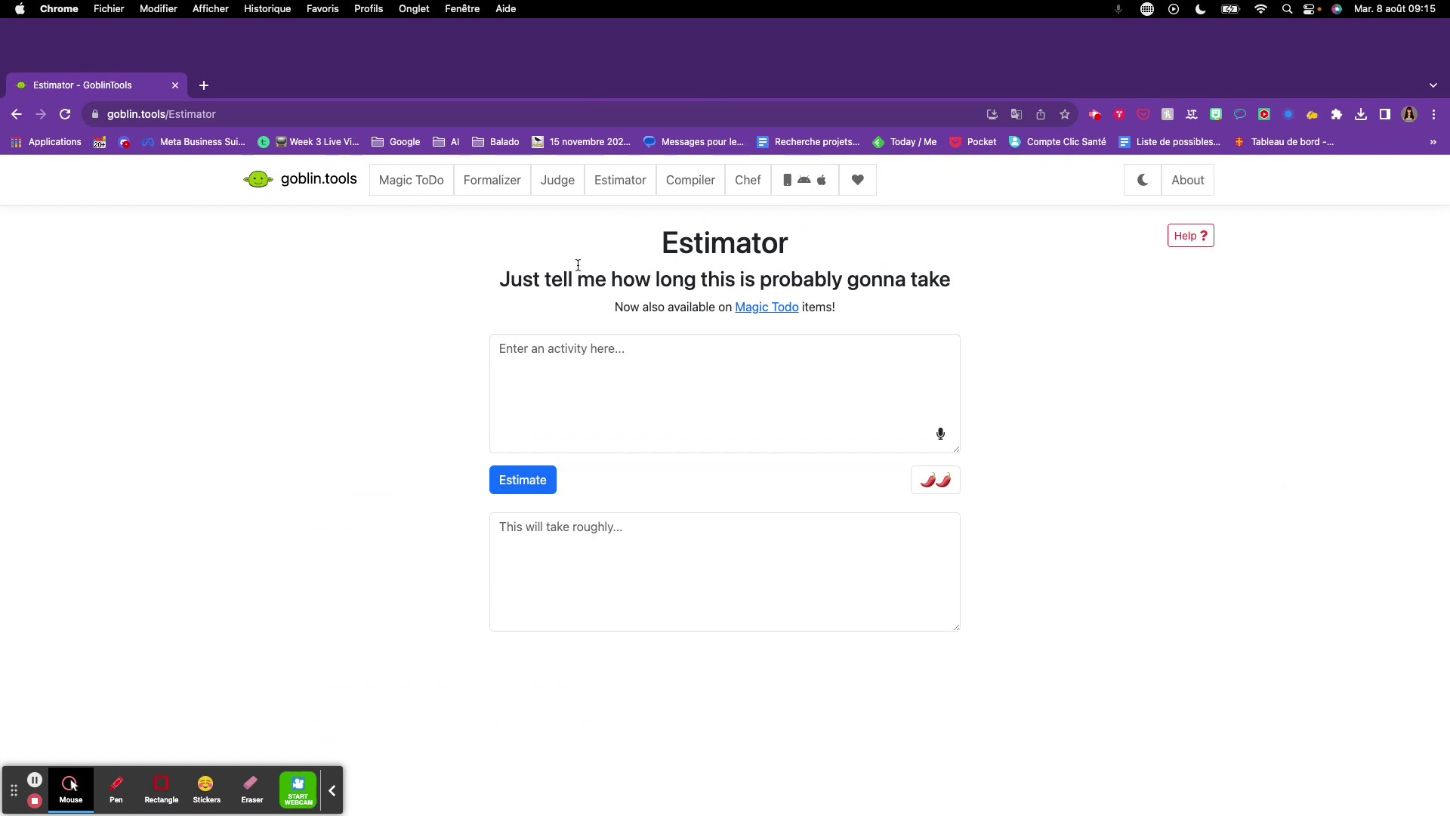
left_click(556, 349)
type("E")
key("BackSpace")
type("lire ")
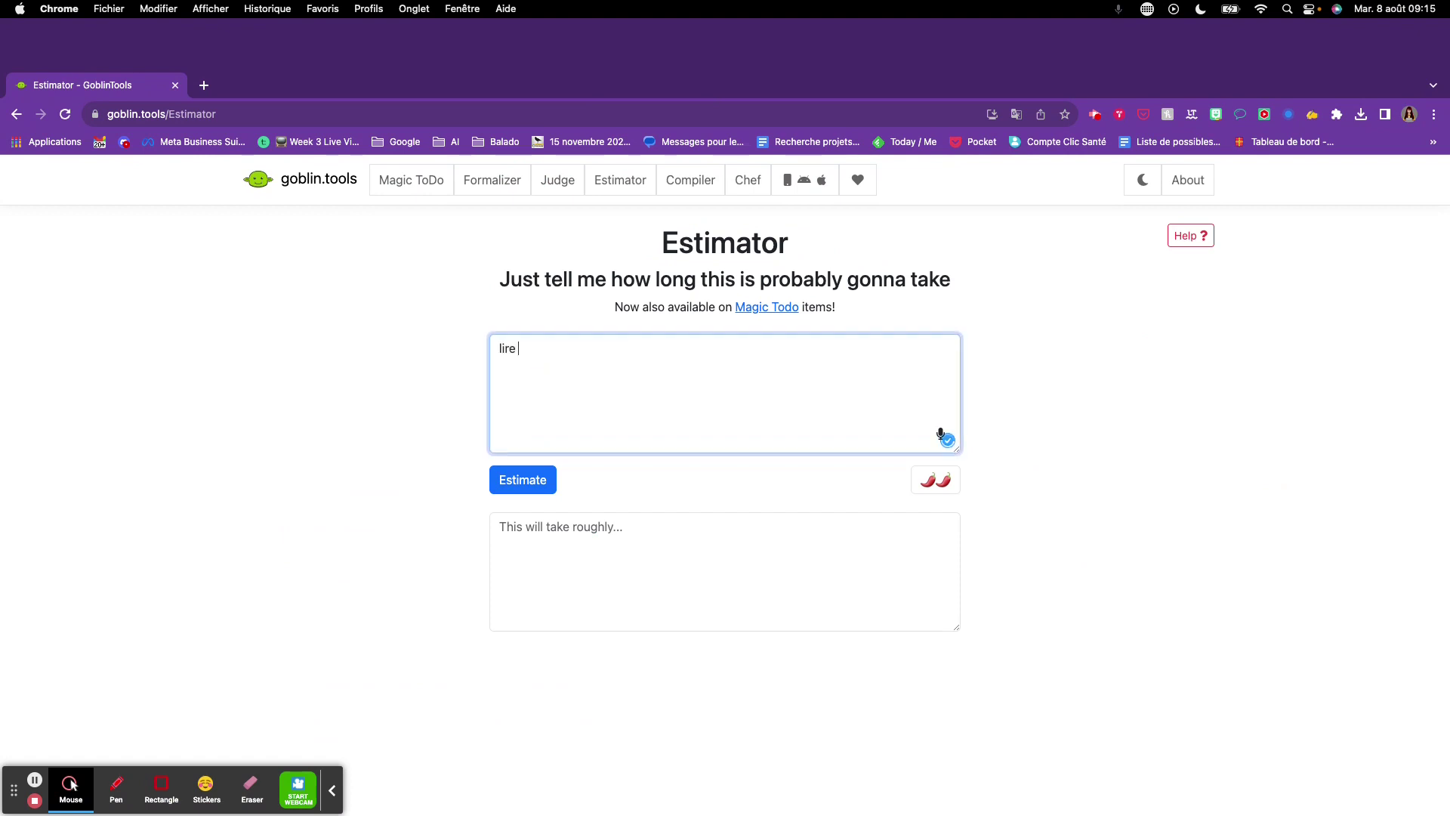
type("75 courriels")
left_click(527, 490)
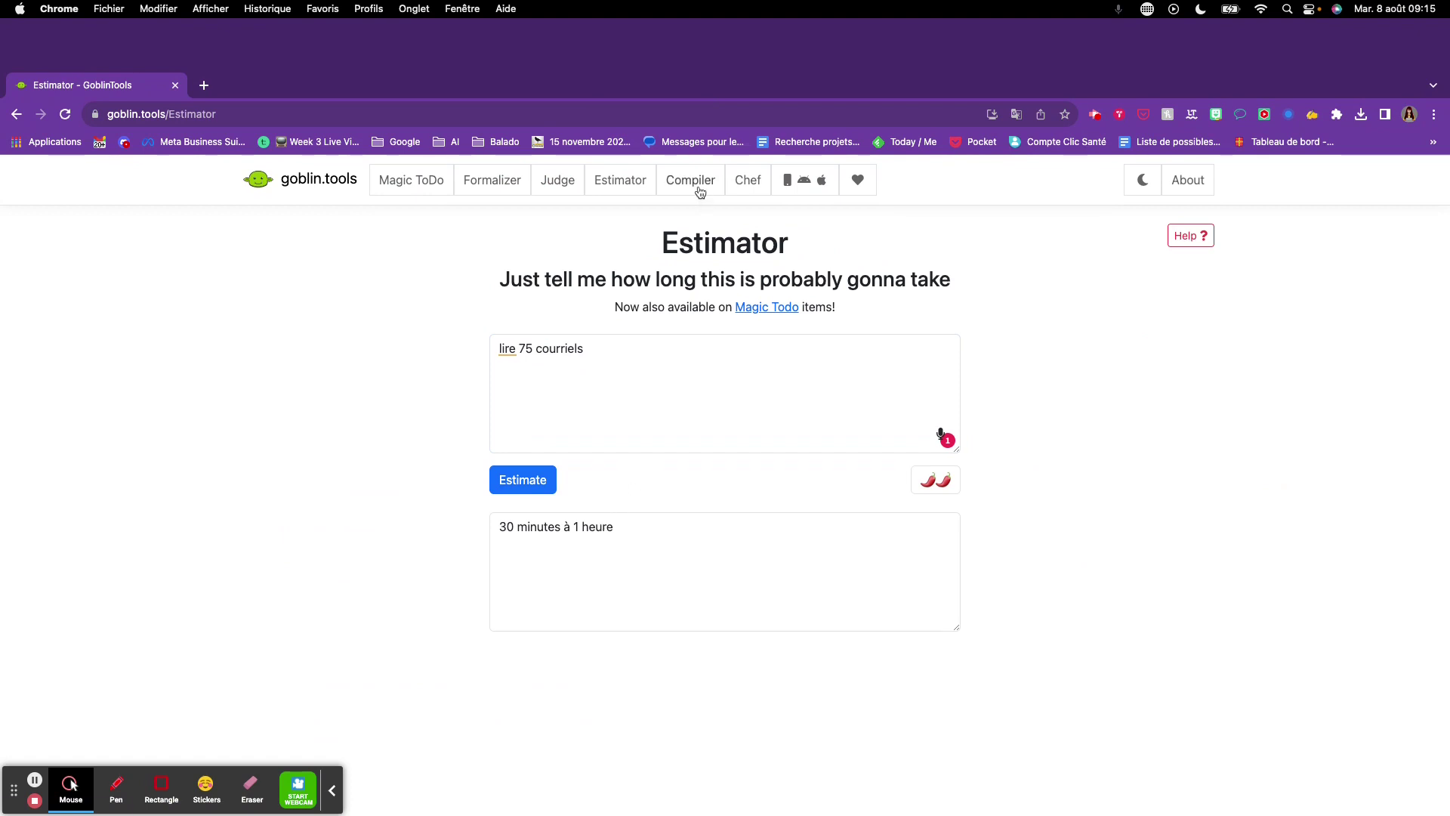
- Open the Compiler tool and place the cursor in its empty braindump field
left_click(700, 191)
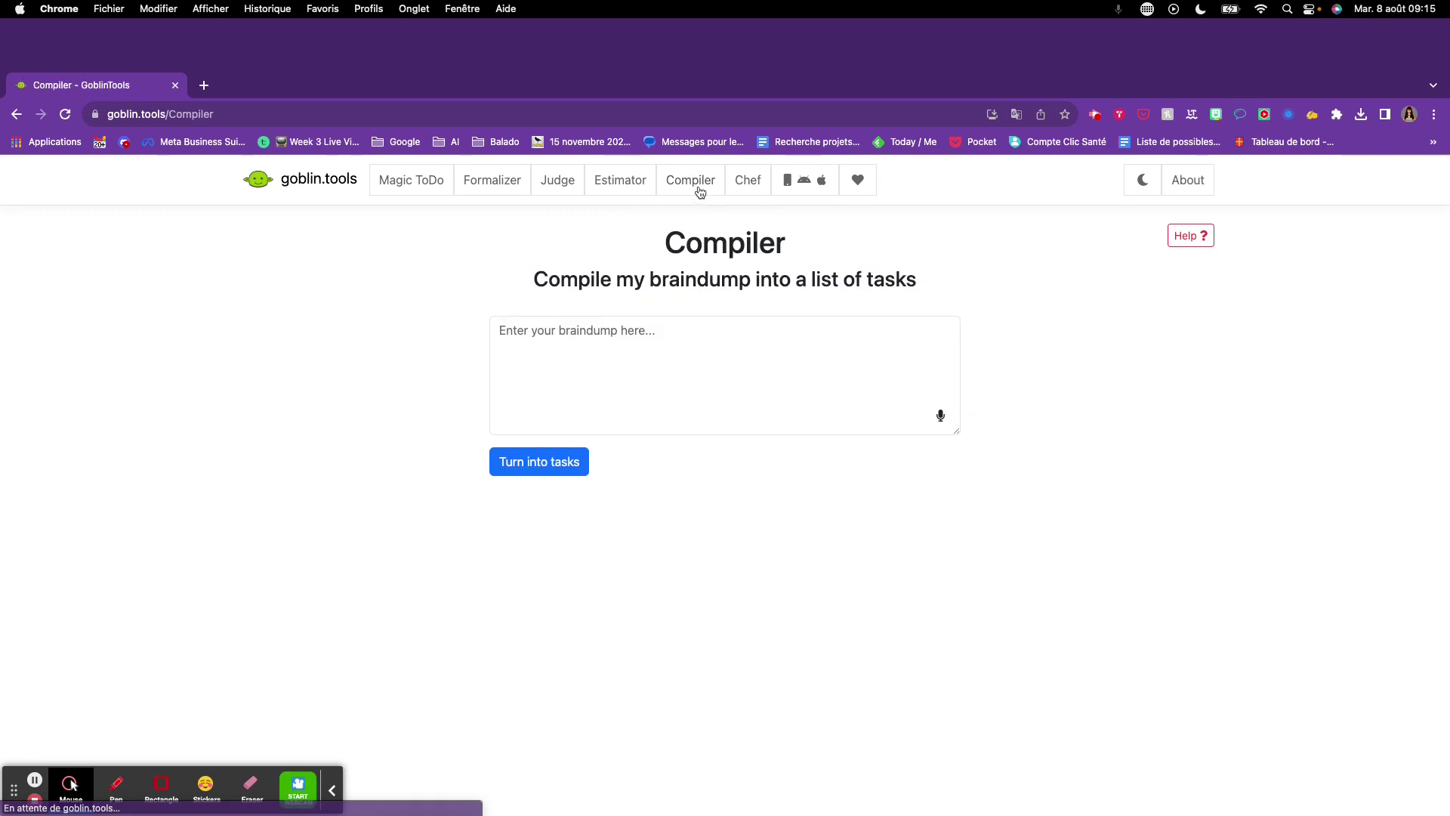
left_click(635, 333)
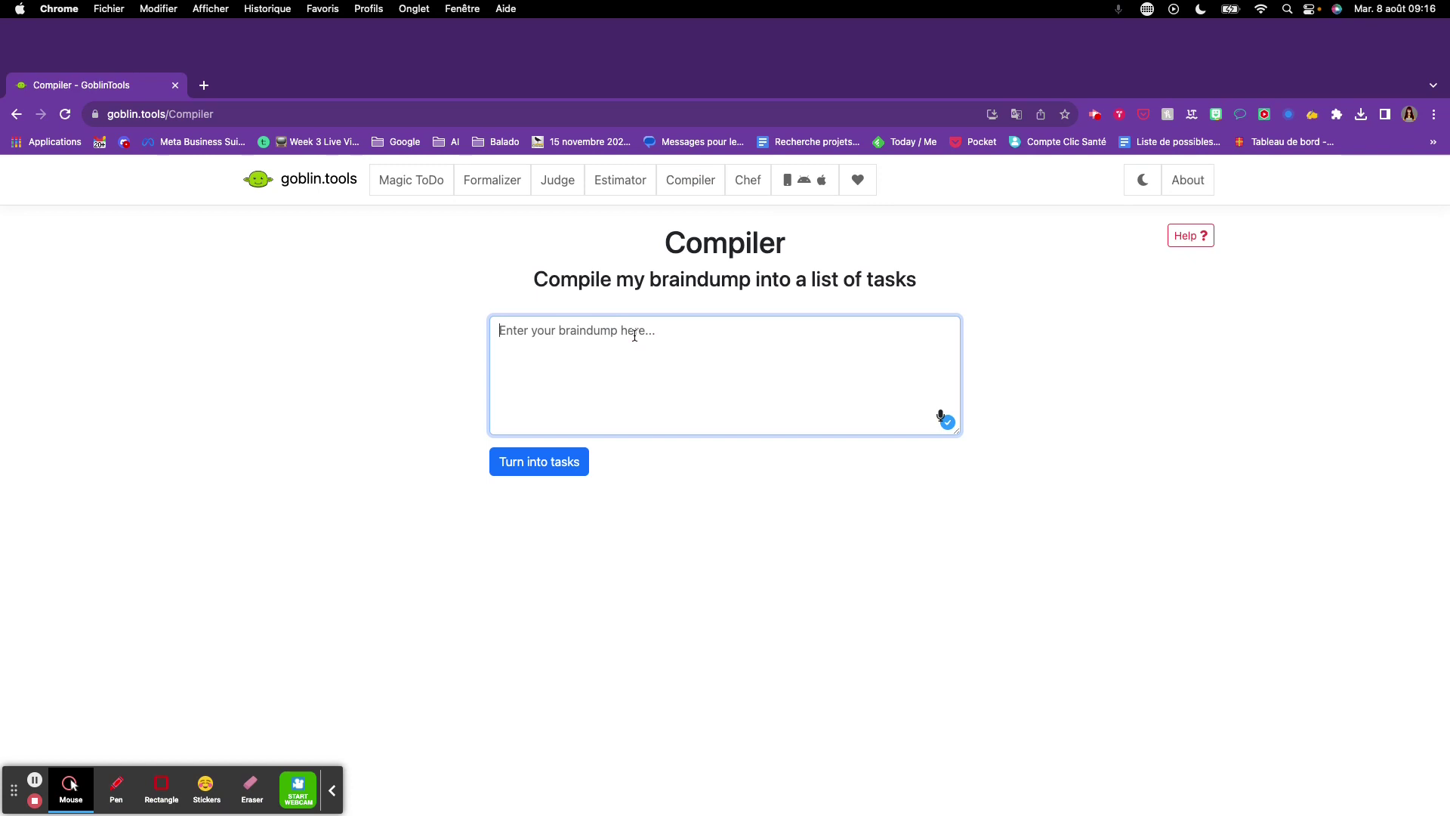
- Ask the Chef for a recipe suggestion using the ingredients "oeuf, fromage, carotte"
left_click(748, 185)
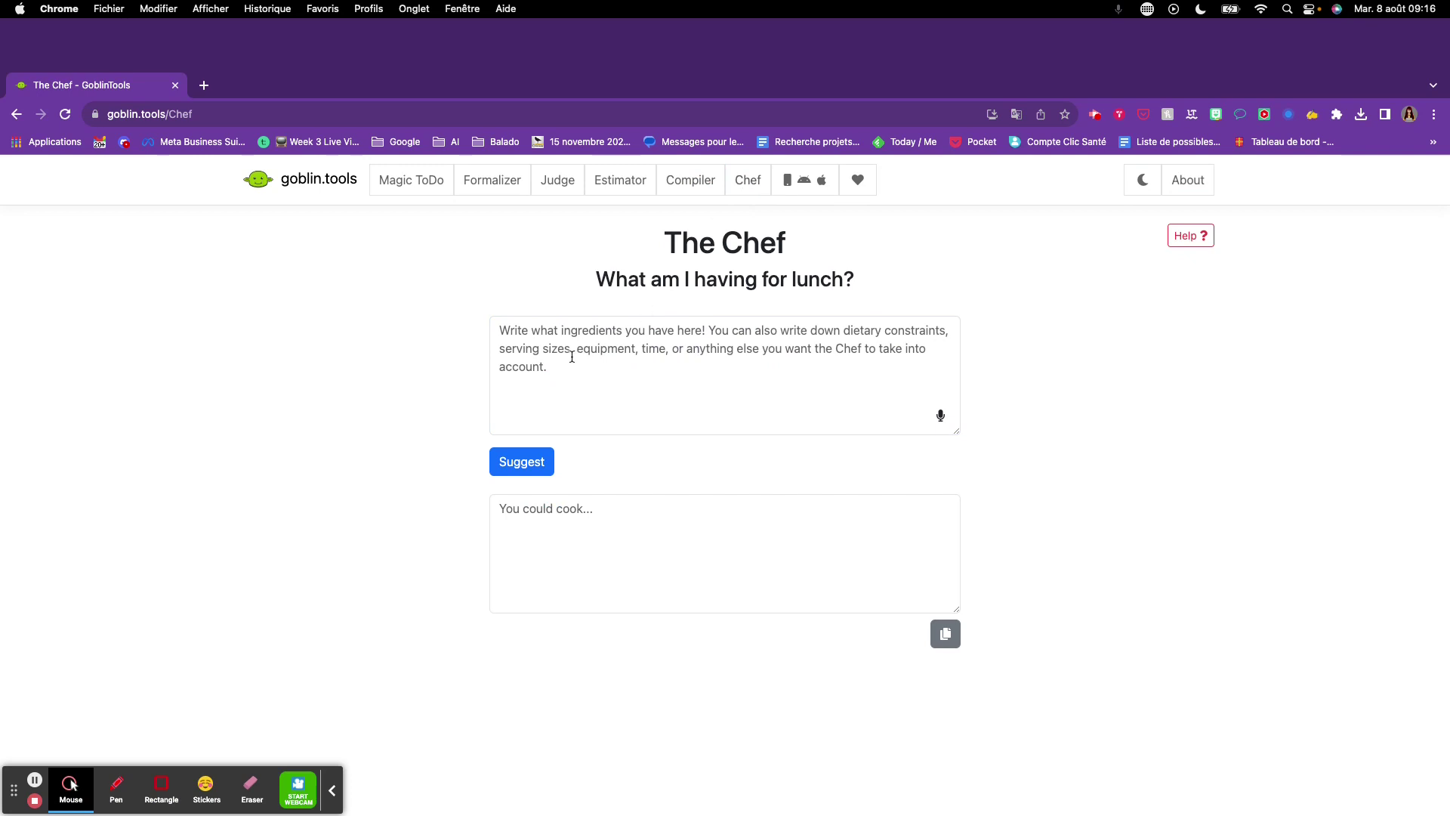
left_click(537, 344)
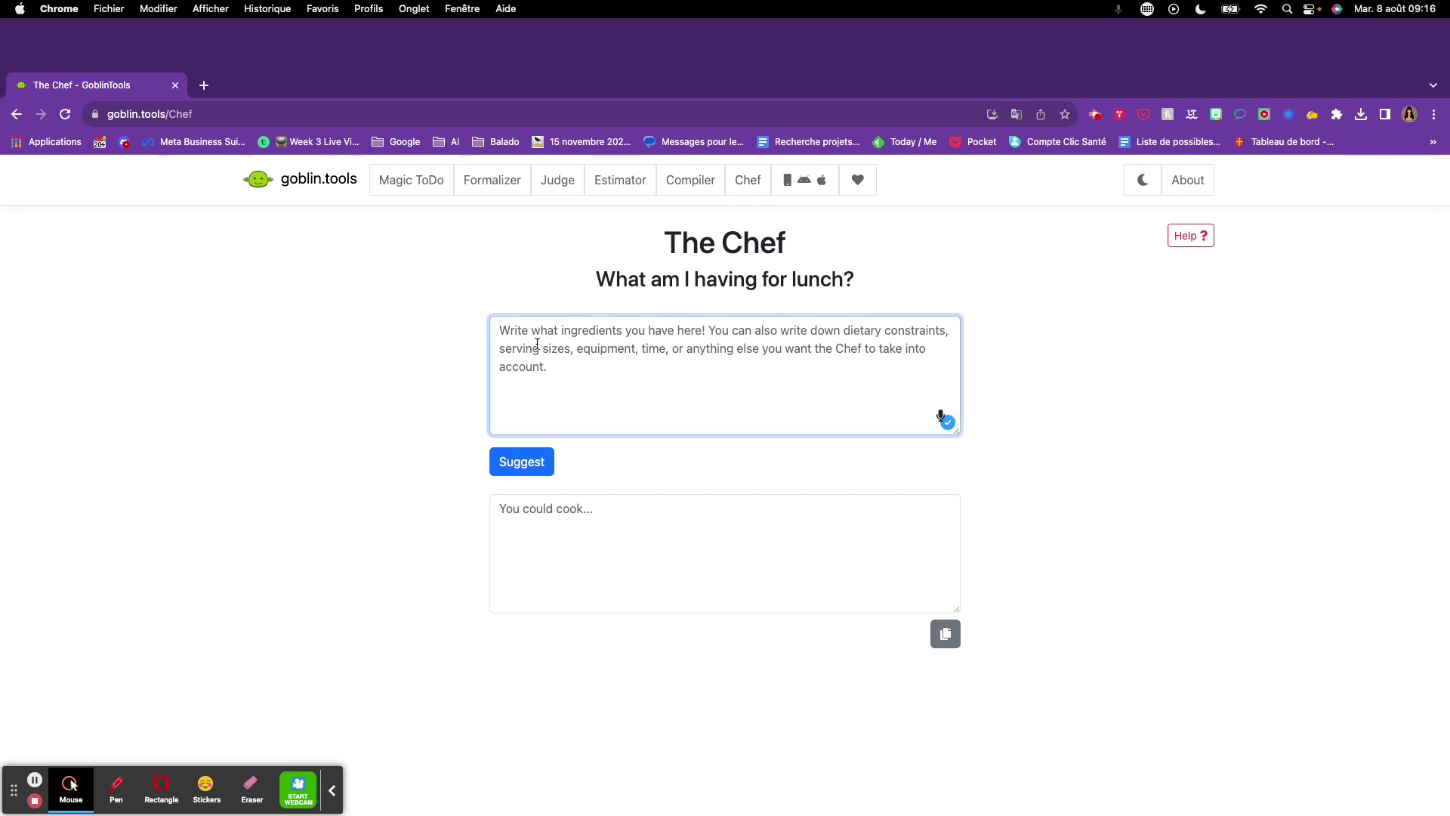
type("oeuf, ")
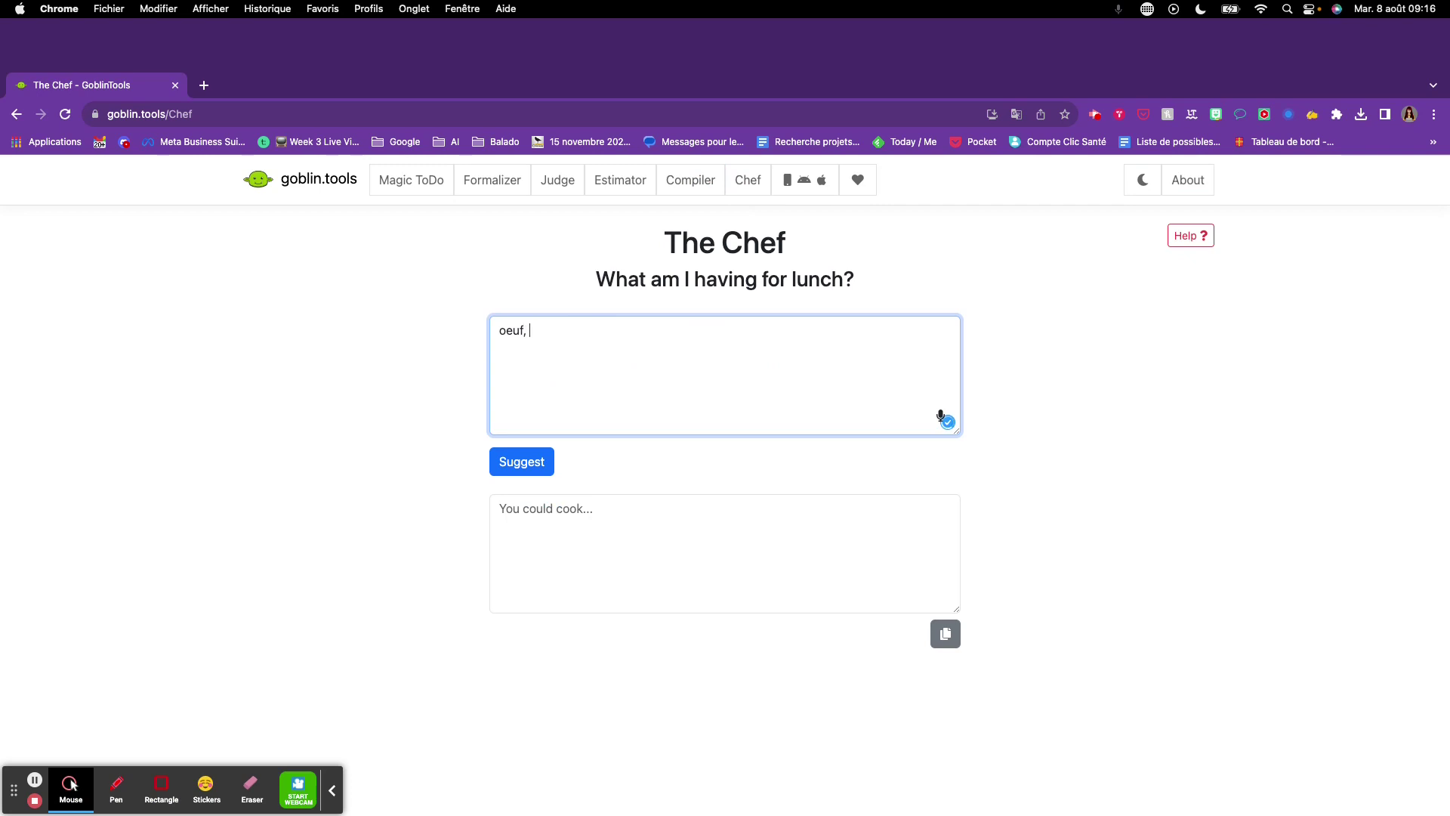
type("fromage, carotte")
left_click(524, 462)
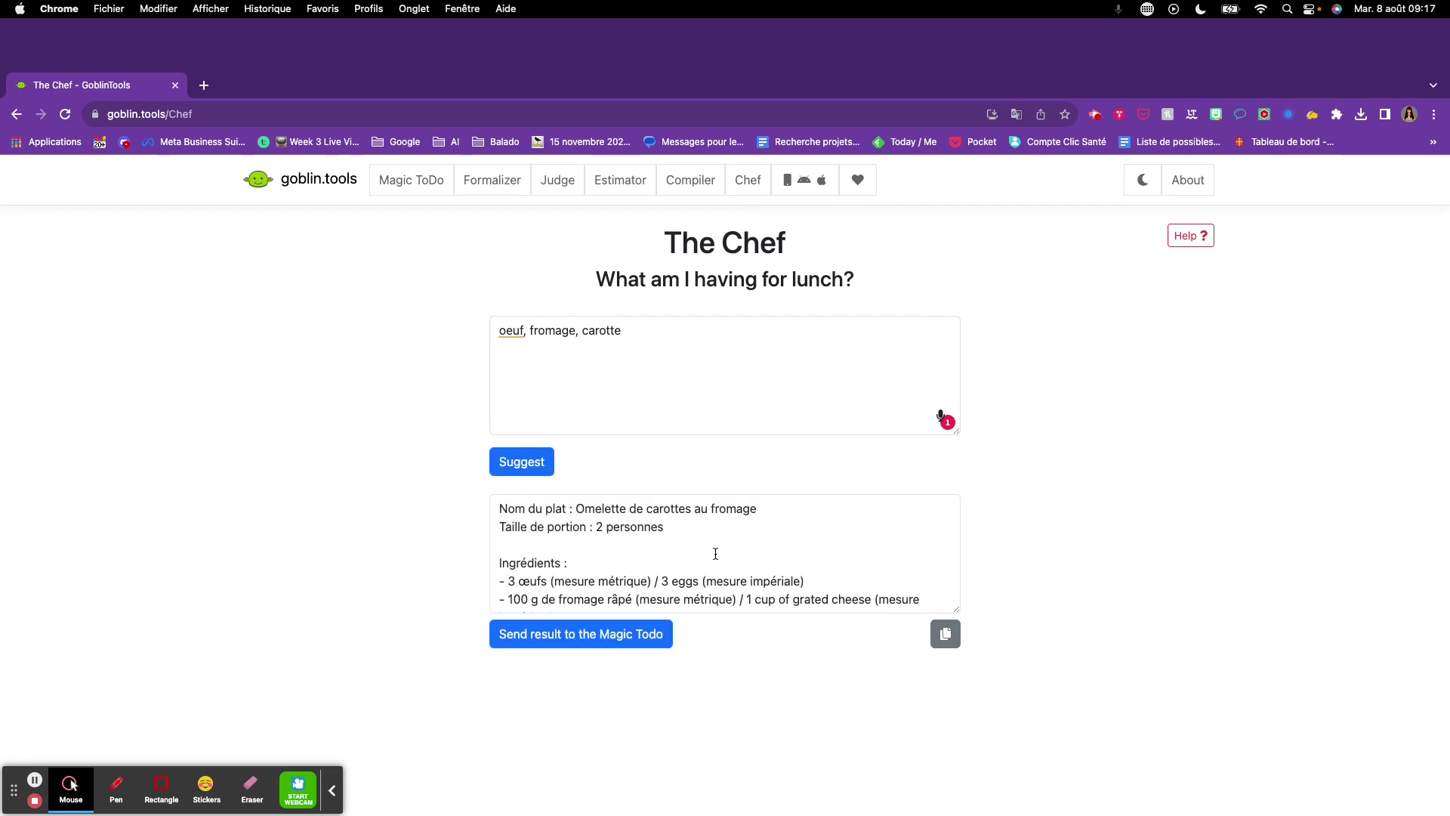
- Read the suggested recipe through to its closing note and return to the Magic ToDo list
scroll(691, 556, "down", 10)
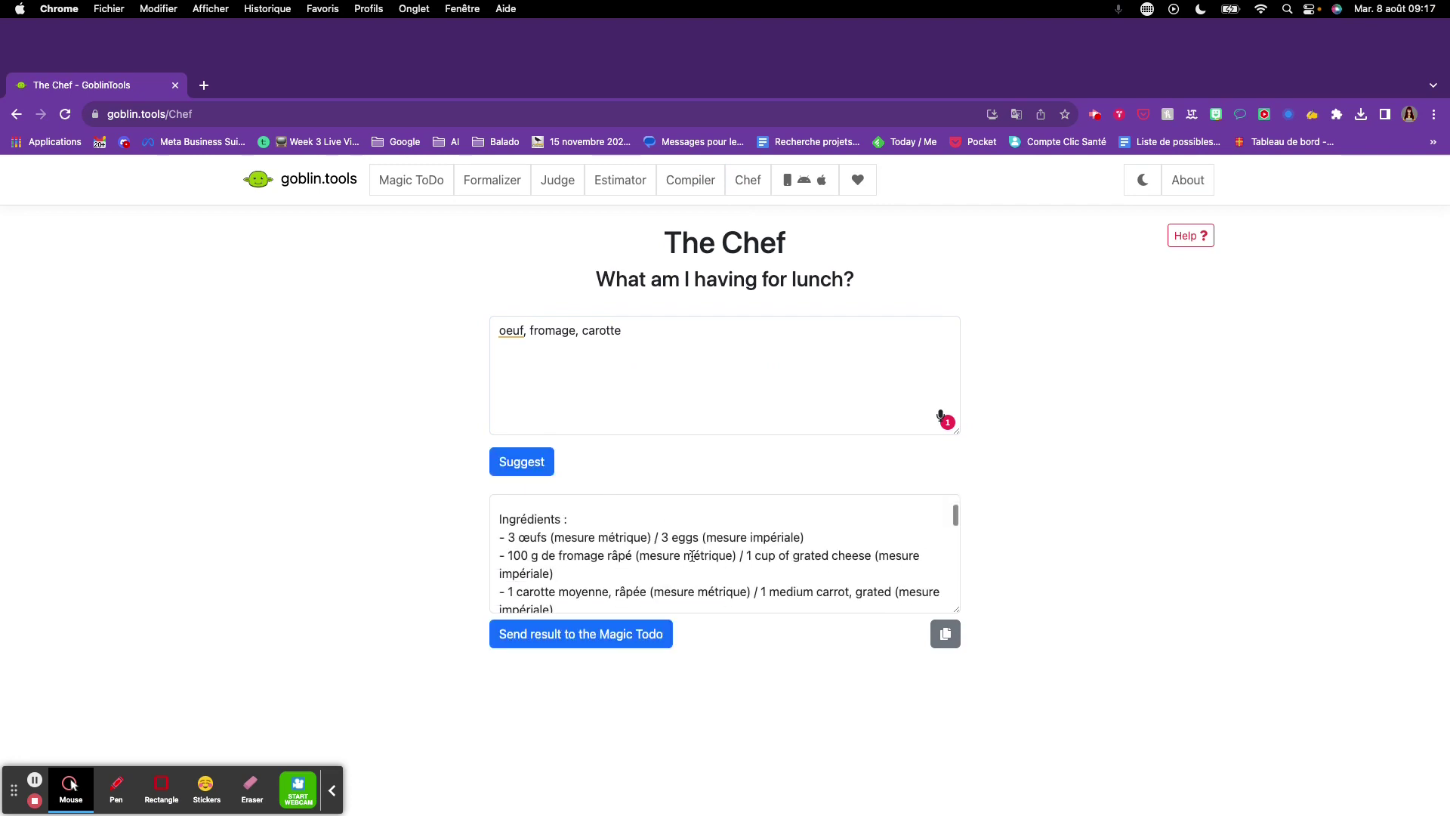
scroll(691, 556, "down", 5)
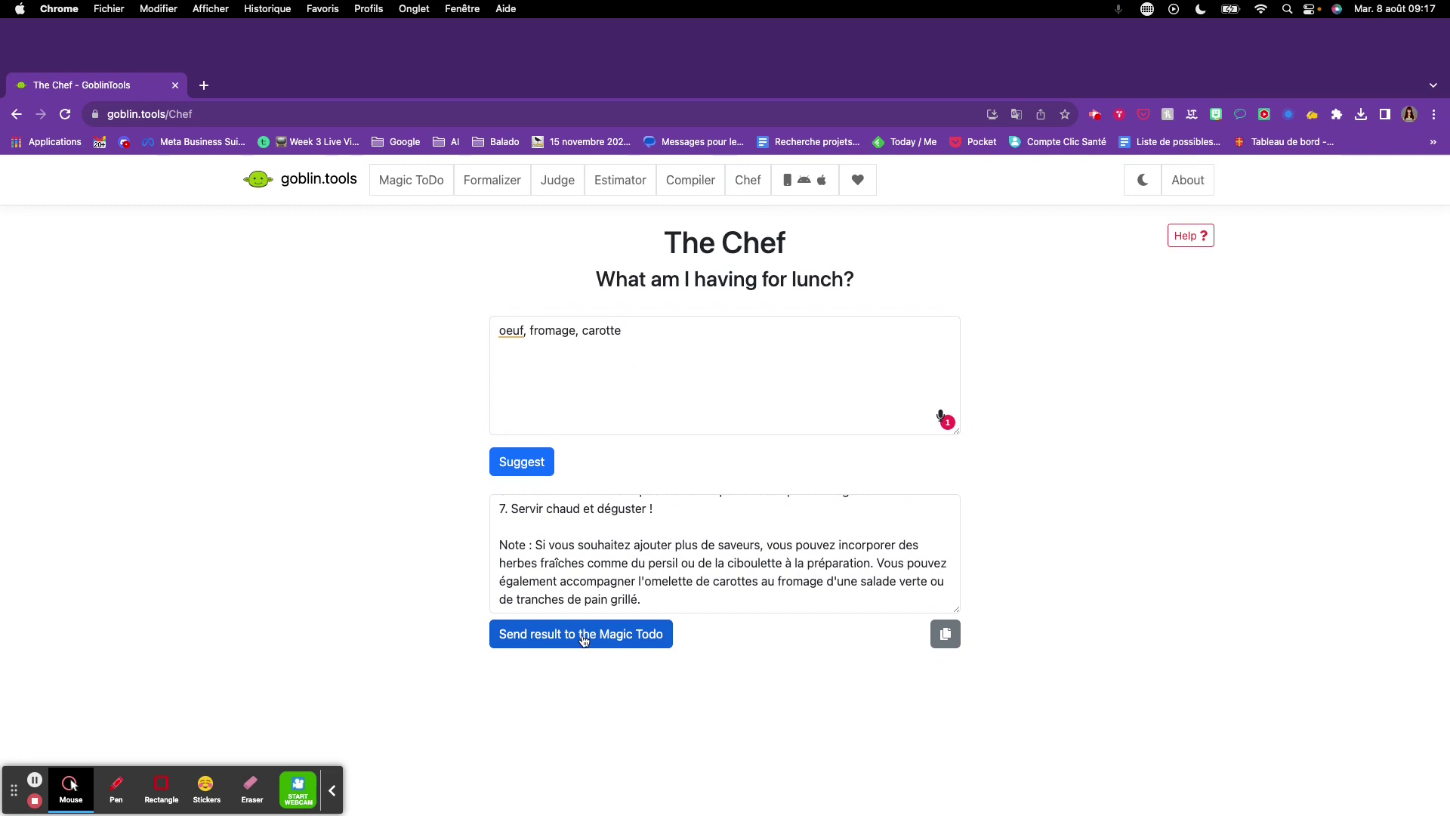
left_click(424, 182)
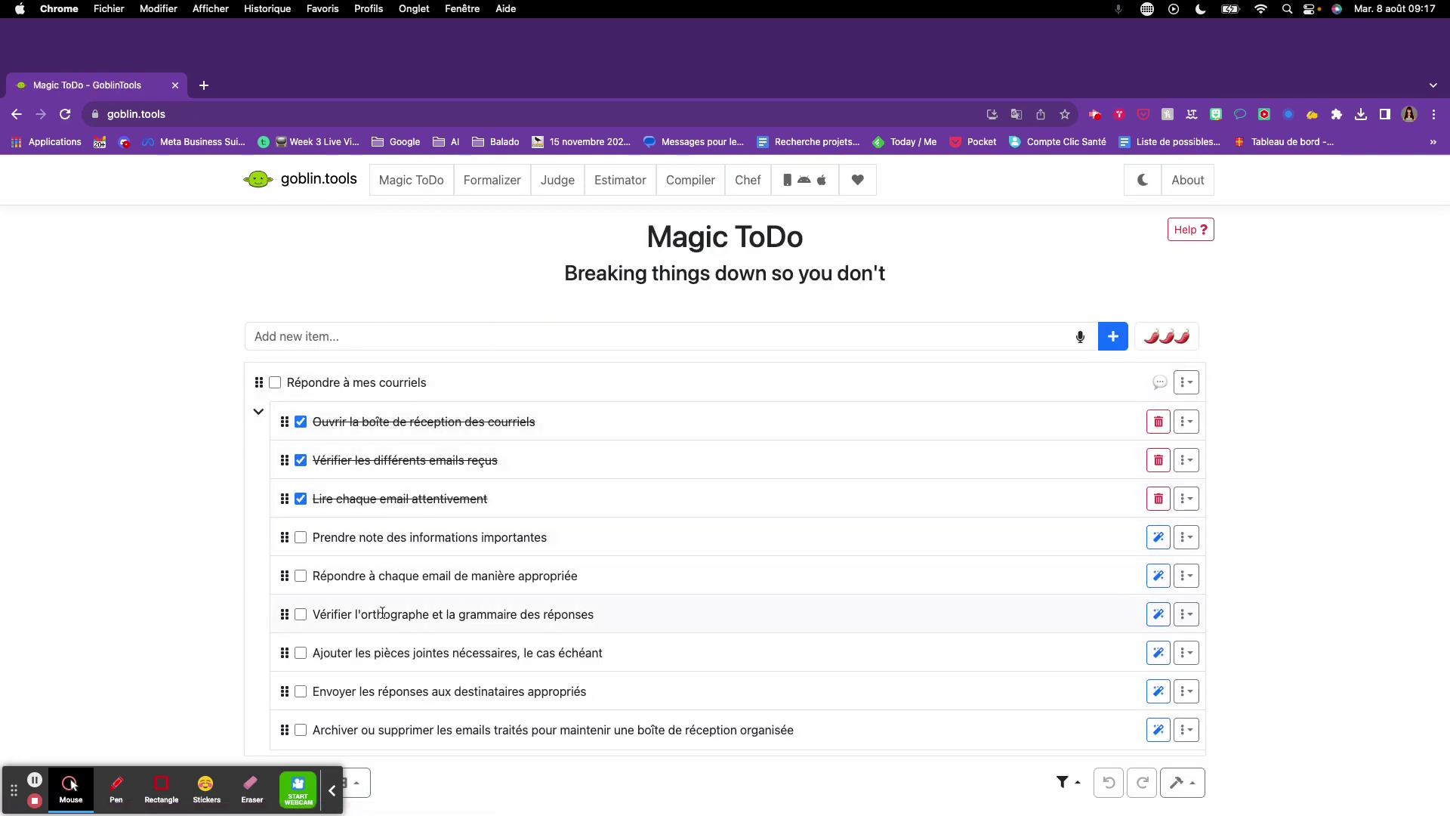